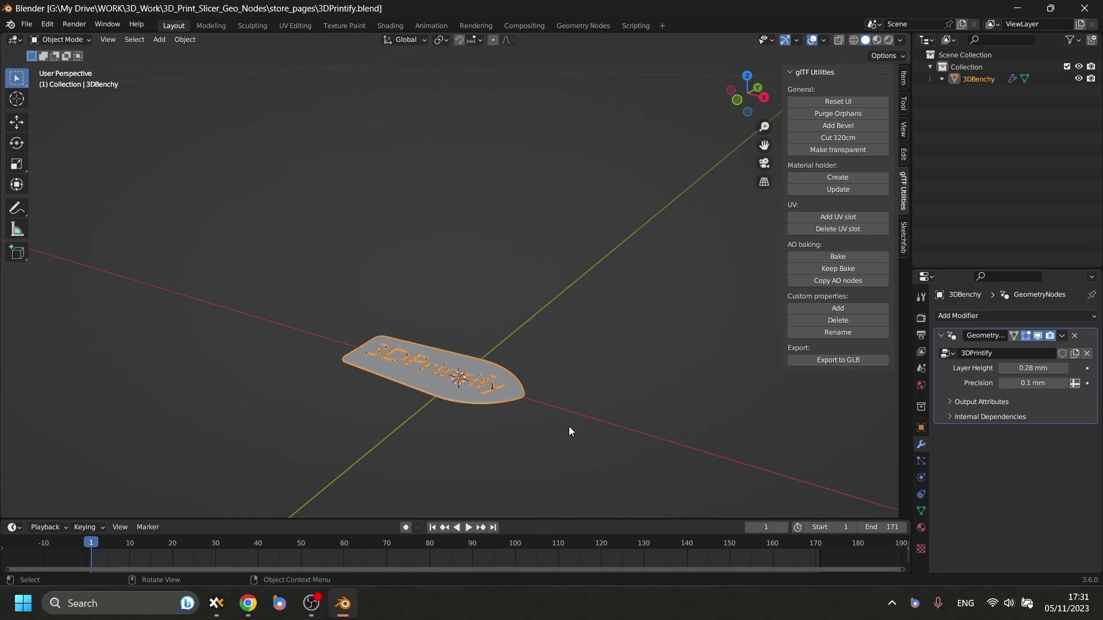
# - Play the Benchy's layer-by-layer build animation, then jump to the final frame 171
pyautogui.click(467, 527)
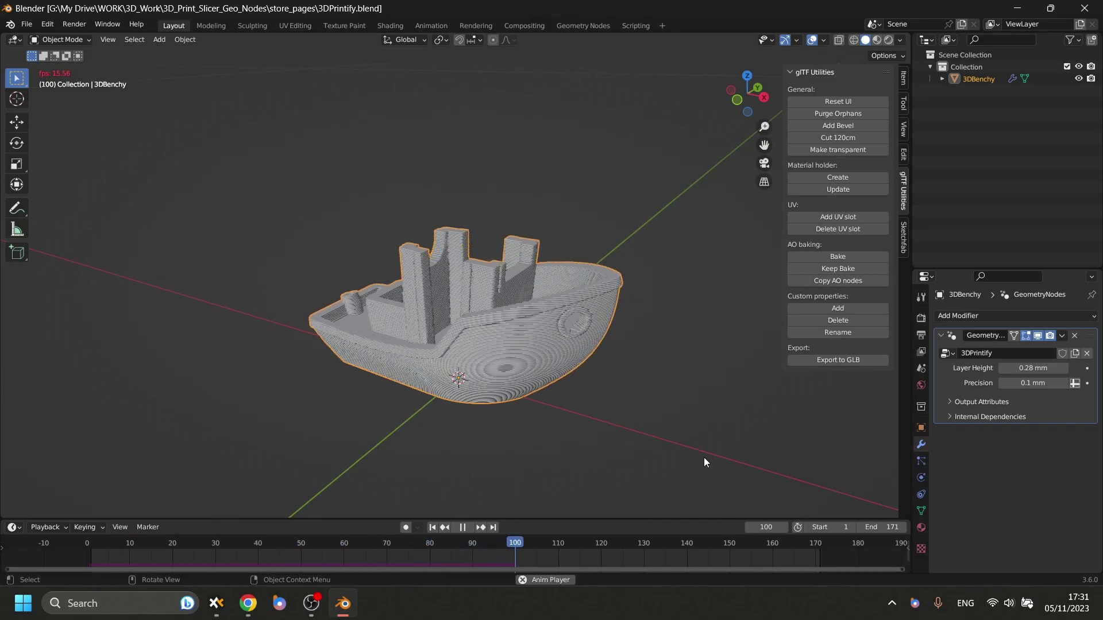
pyautogui.click(433, 527)
pyautogui.click(463, 527)
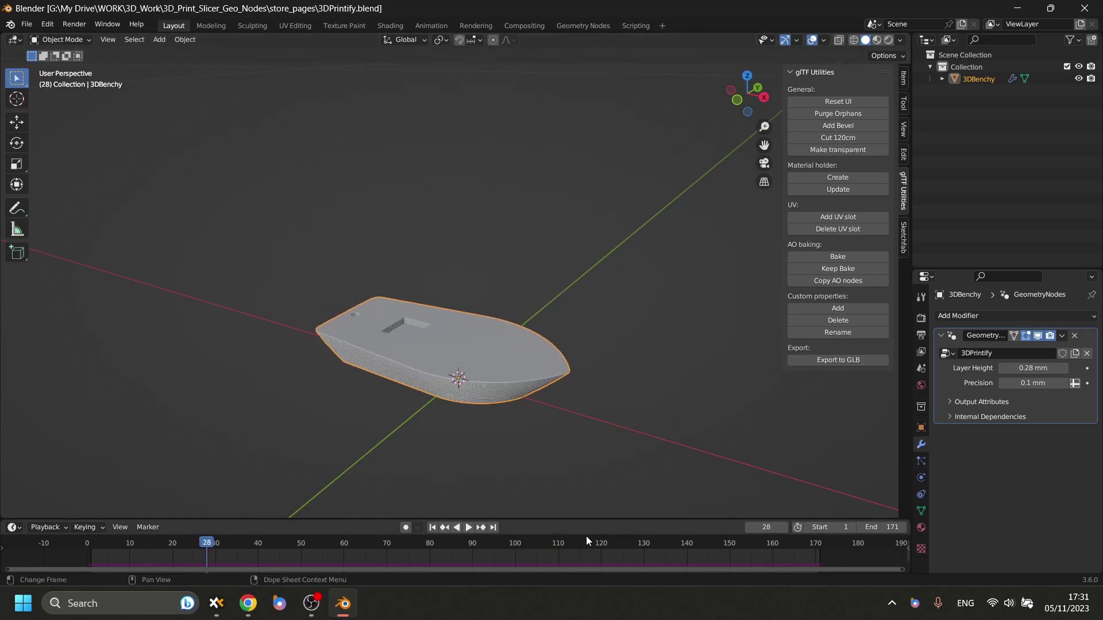
pyautogui.click(494, 527)
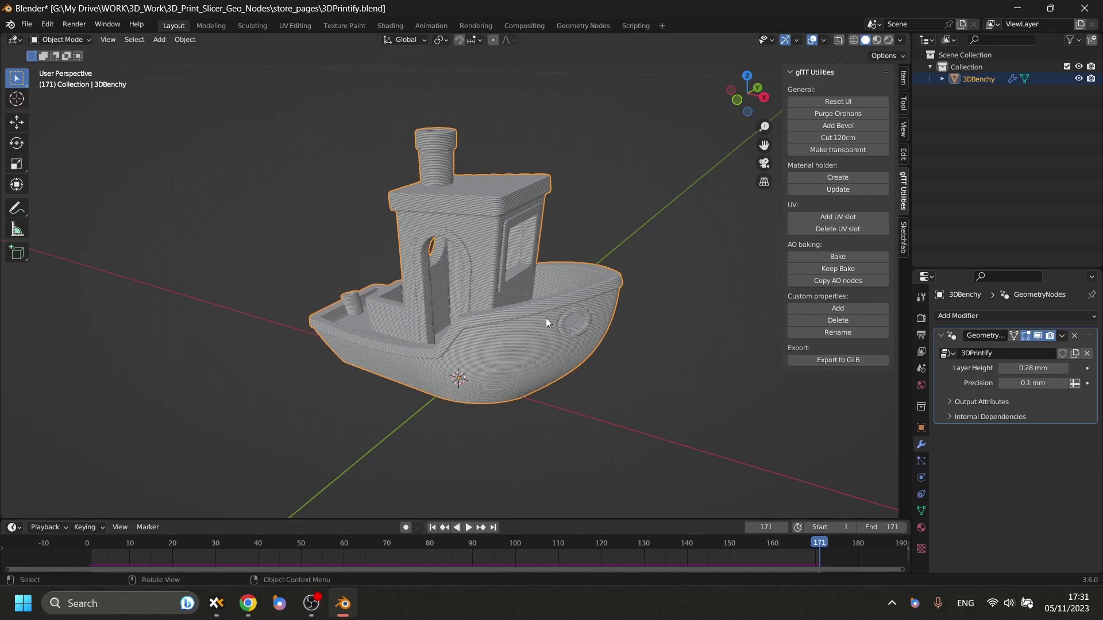
pyautogui.moveTo(556, 285); pyautogui.dragTo(514, 263, button='middle')
pyautogui.scroll(-3, 483, 258)
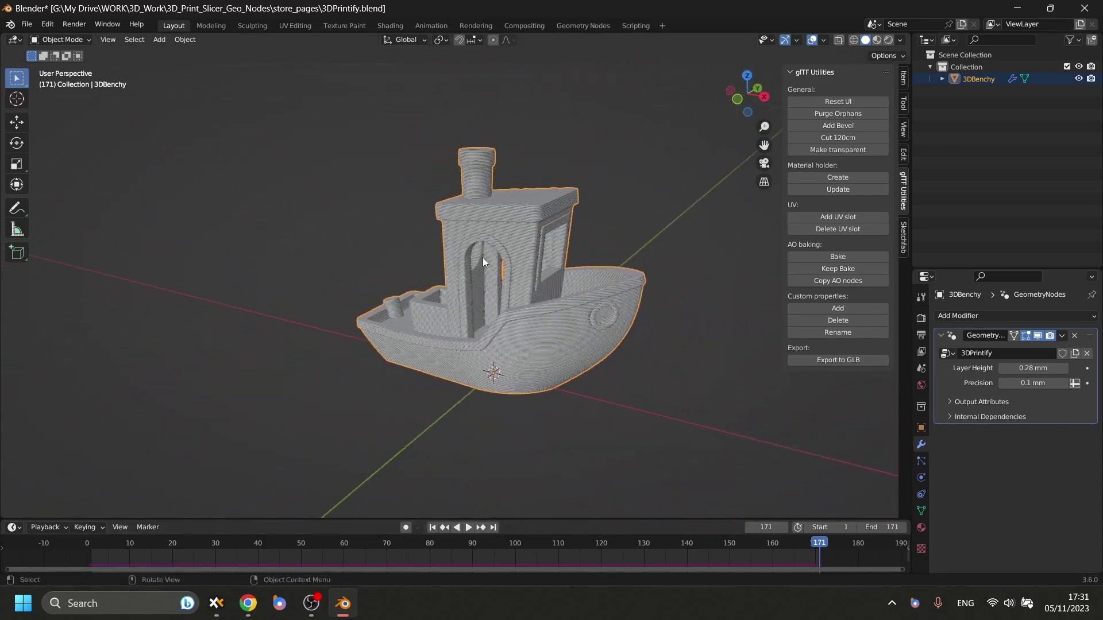
pyautogui.scroll(3, 483, 258)
# - Convert the Benchy to a mesh via Quick Favorites, baking in the layered geometry
pyautogui.press('q')
pyautogui.click(499, 258)
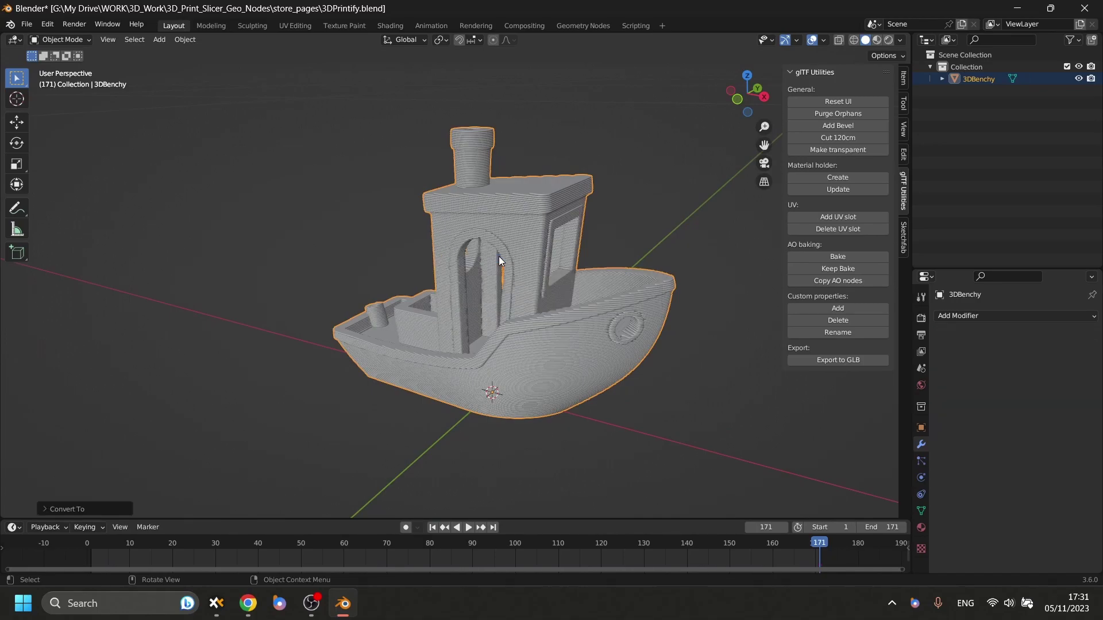
pyautogui.moveTo(509, 278); pyautogui.dragTo(540, 337, button='middle')
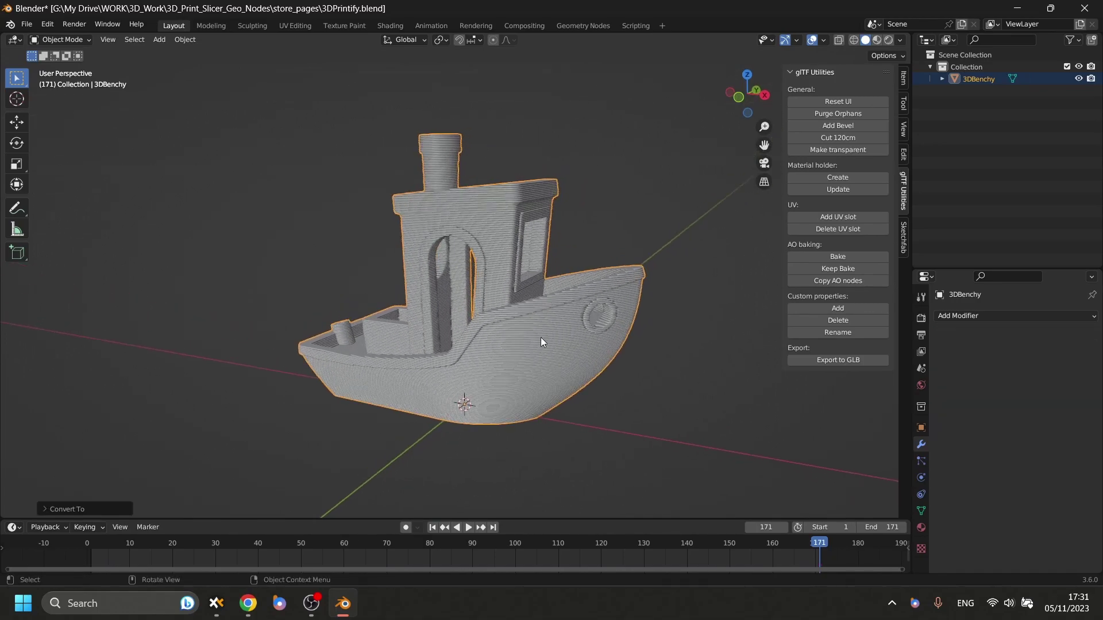
pyautogui.press('g')
pyautogui.click(509, 292)
pyautogui.moveTo(509, 291); pyautogui.dragTo(467, 246, button='middle')
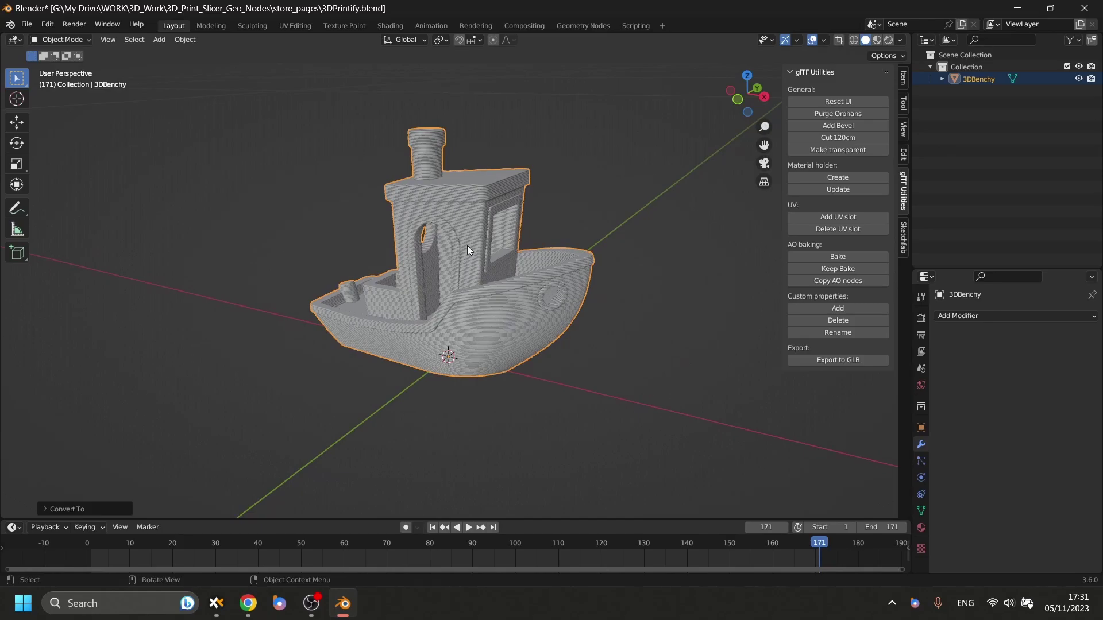
# - Delete the Benchy and add a Suzanne monkey head mesh
pyautogui.press('x')
pyautogui.click(467, 245)
pyautogui.hotkey('shift', 'a')
pyautogui.click(467, 246)
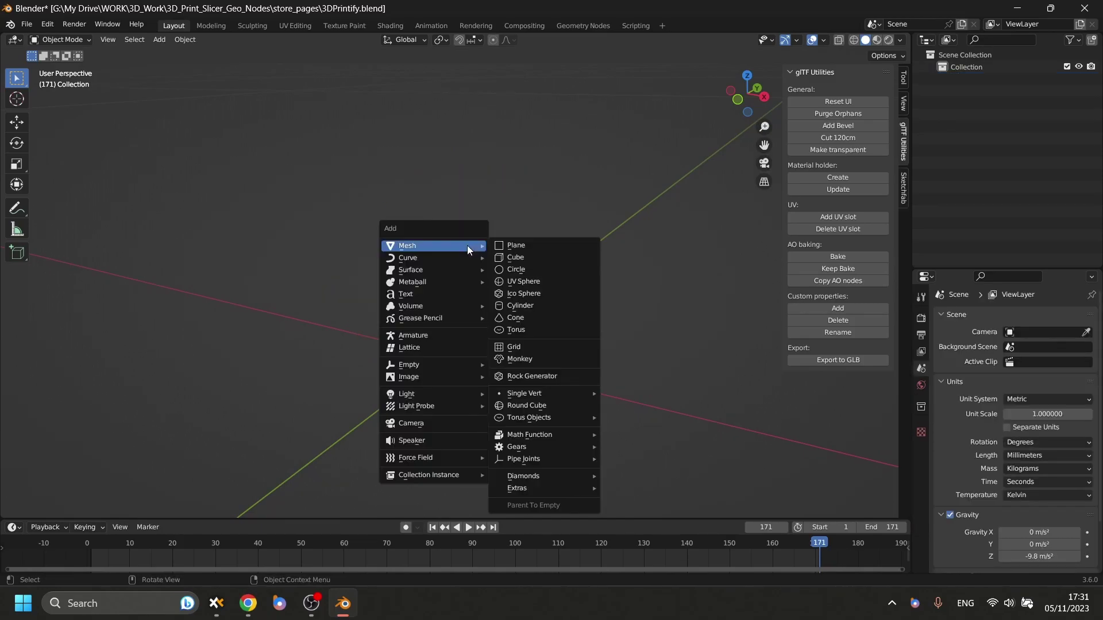
pyautogui.click(537, 359)
pyautogui.scroll(-10, 540, 315)
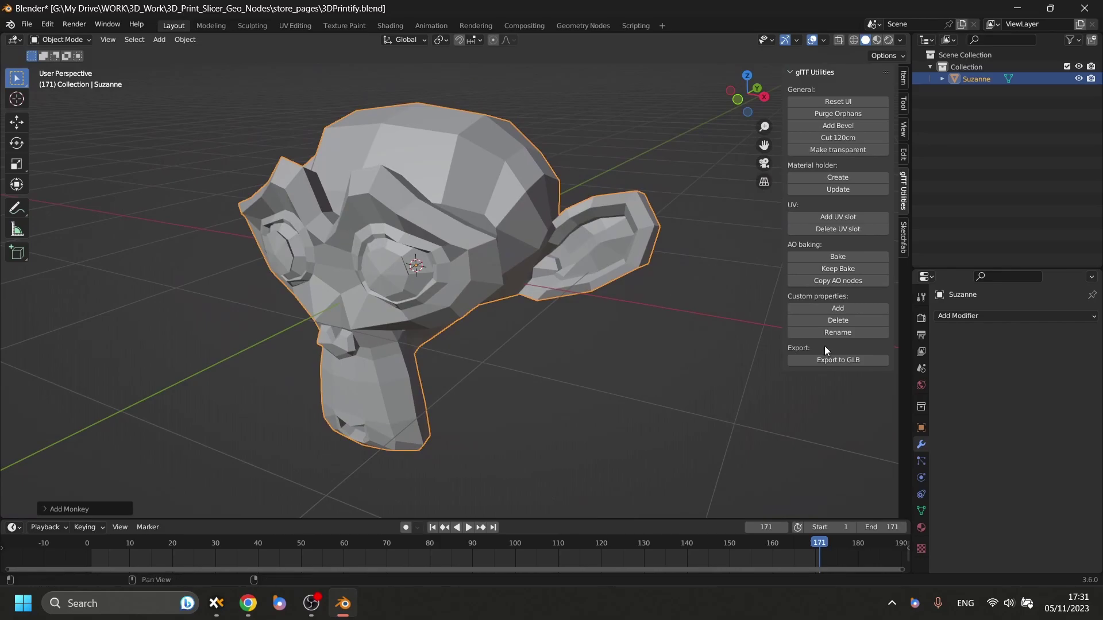
# - Add a Subdivision Surface at viewport level 2, shade smooth, and apply the modifier
pyautogui.click(986, 316)
pyautogui.click(878, 246)
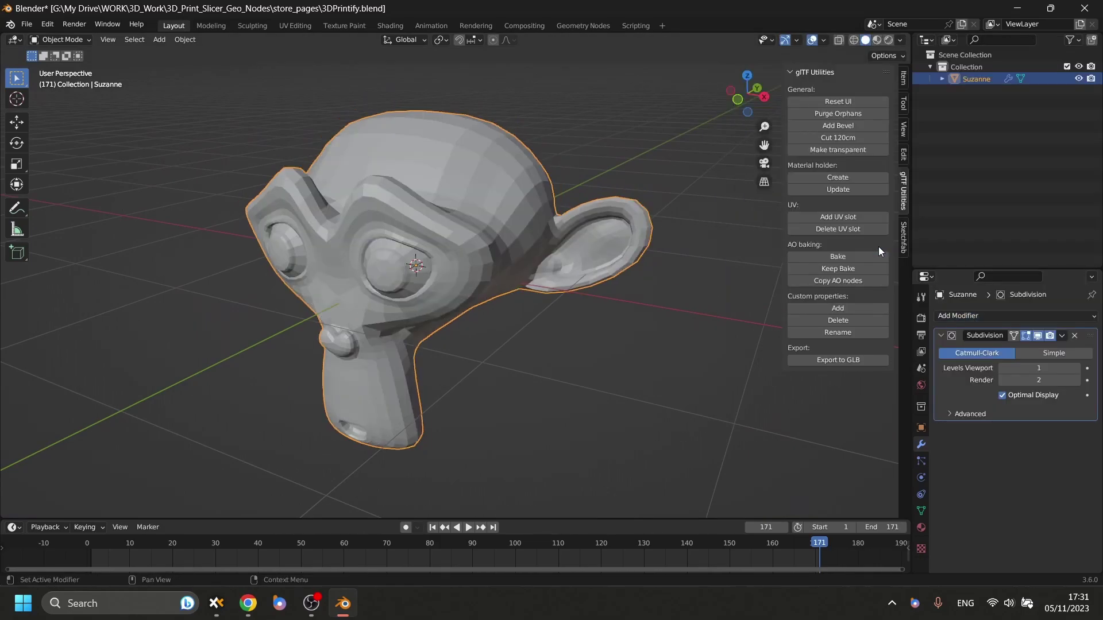
pyautogui.click(1076, 370)
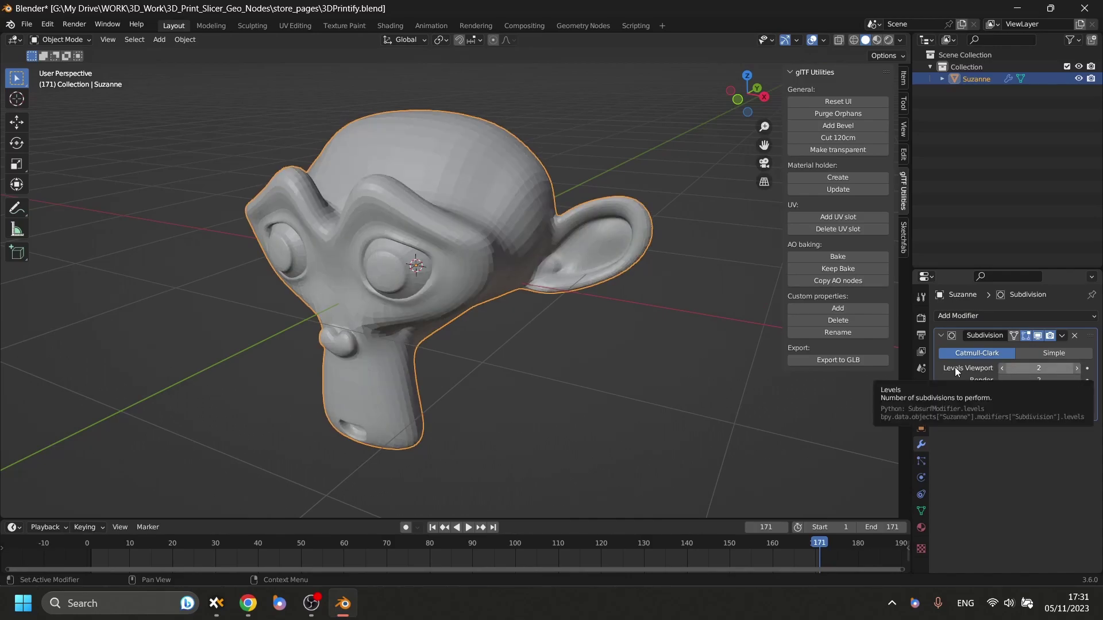
pyautogui.rightClick(553, 260)
pyautogui.click(549, 284)
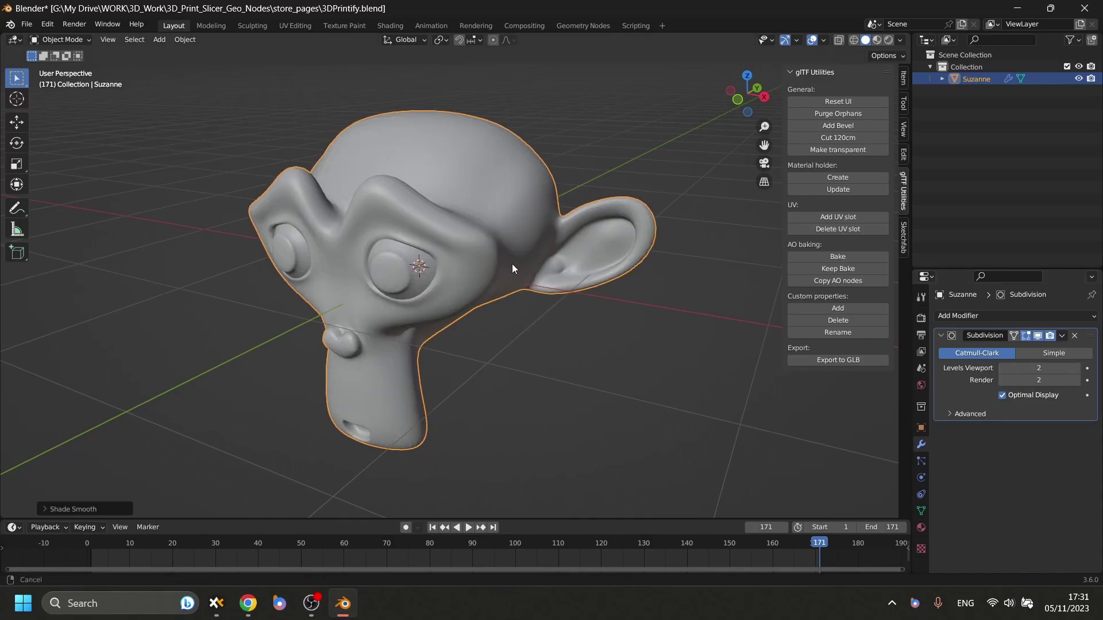
pyautogui.keyDown('shift'); pyautogui.moveTo(512, 264); pyautogui.dragTo(543, 320, button='middle'); pyautogui.keyUp('shift')
pyautogui.hotkey('ctrl', 'a')
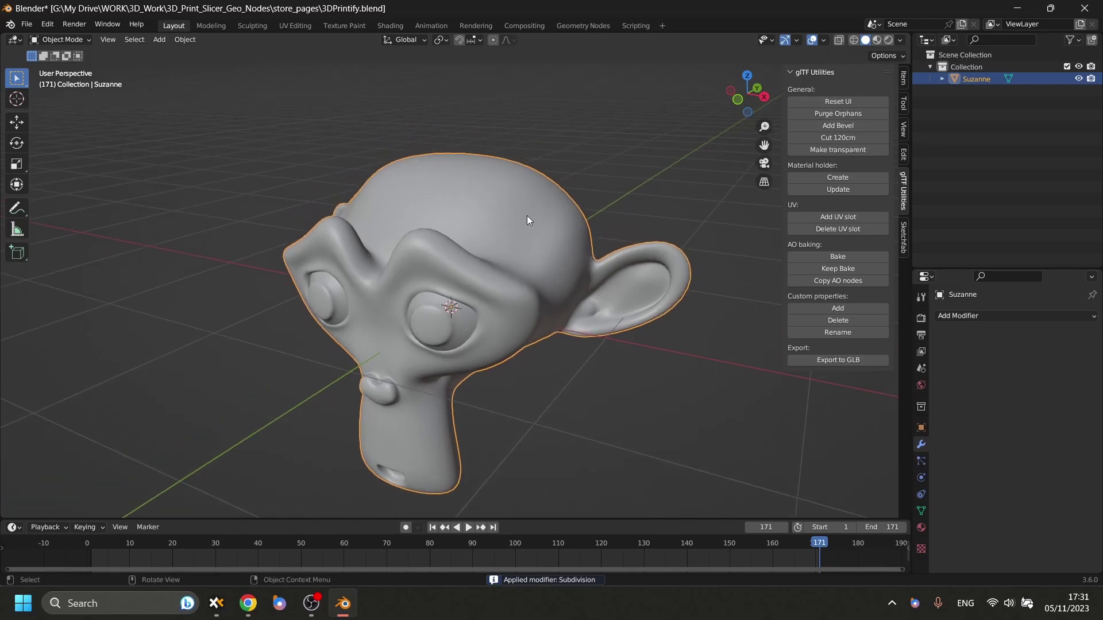
# - Show Suzanne's dimensions in the Item panel and scale her down in two passes
pyautogui.click(904, 79)
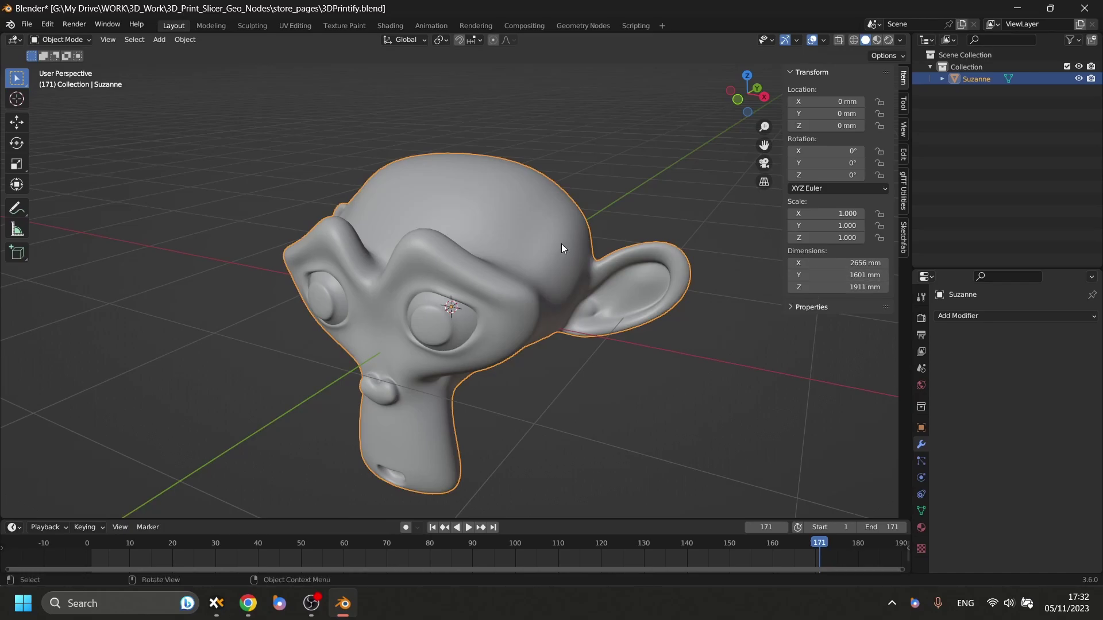
pyautogui.scroll(3, 561, 244)
pyautogui.press('s')
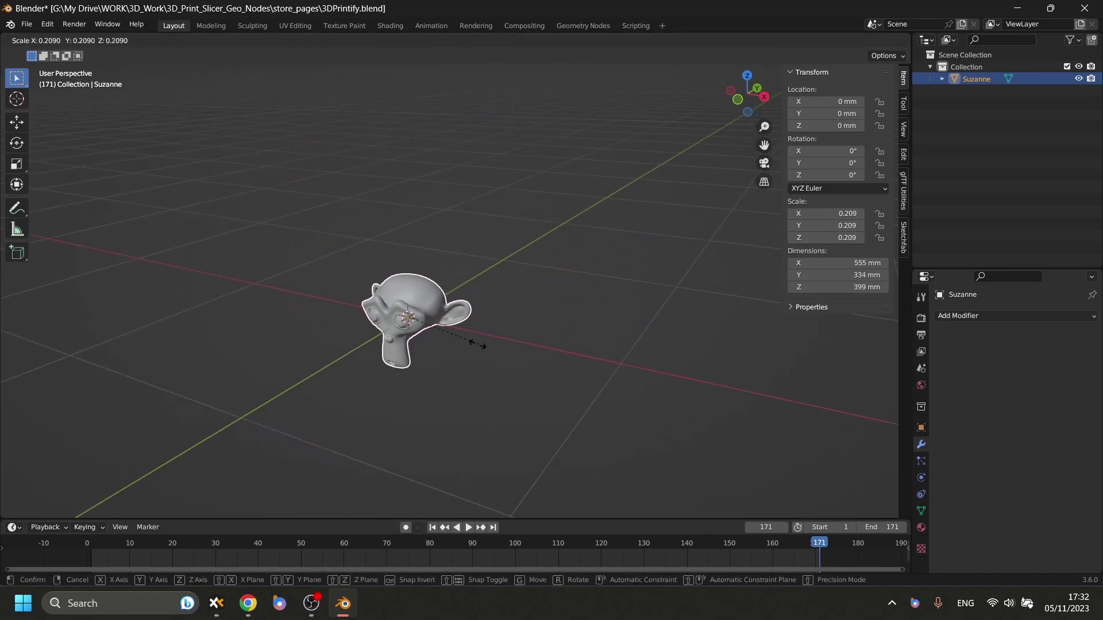
pyautogui.click(466, 340)
pyautogui.scroll(4, 422, 284)
pyautogui.press('s')
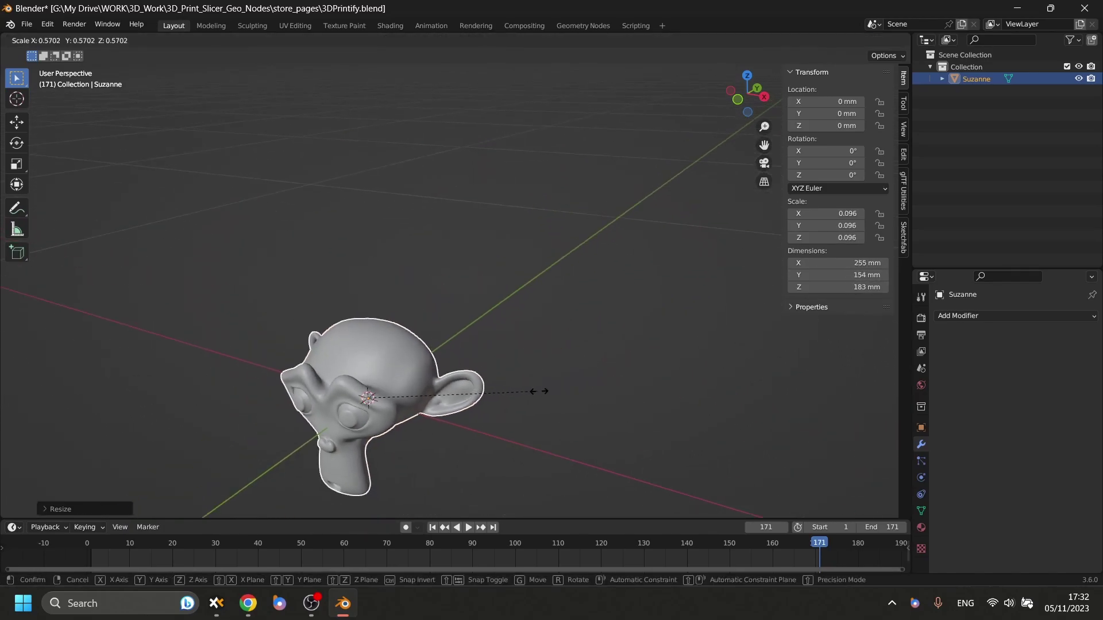
pyautogui.click(459, 284)
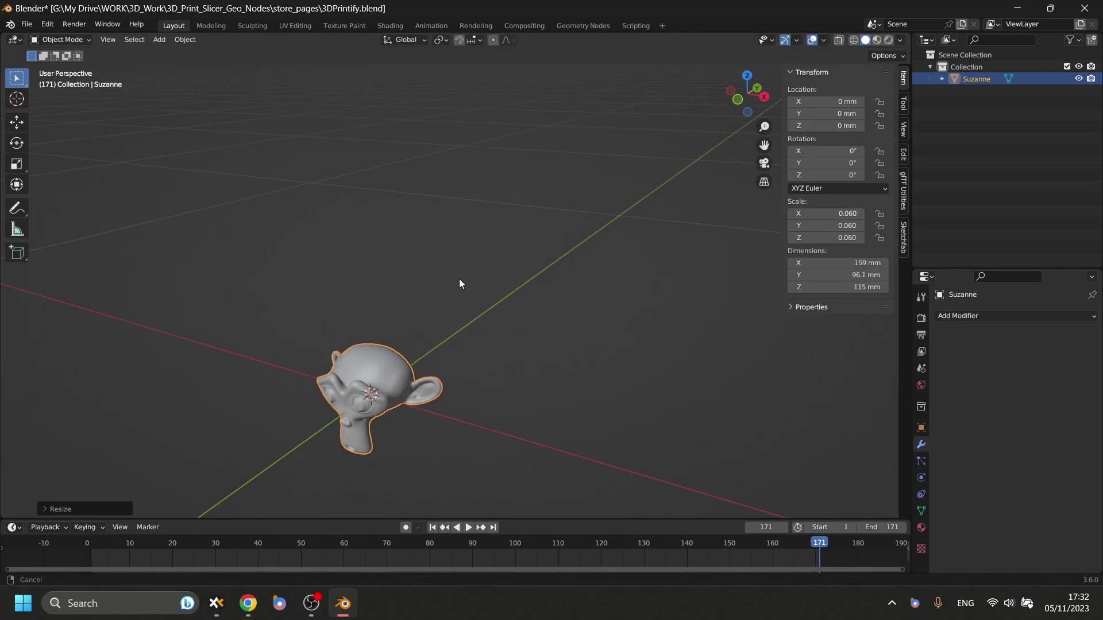
pyautogui.scroll(-2, 535, 338)
# - Scale Suzanne to about 101 mm wide and apply the scale so it reads 1.000
pyautogui.press('s')
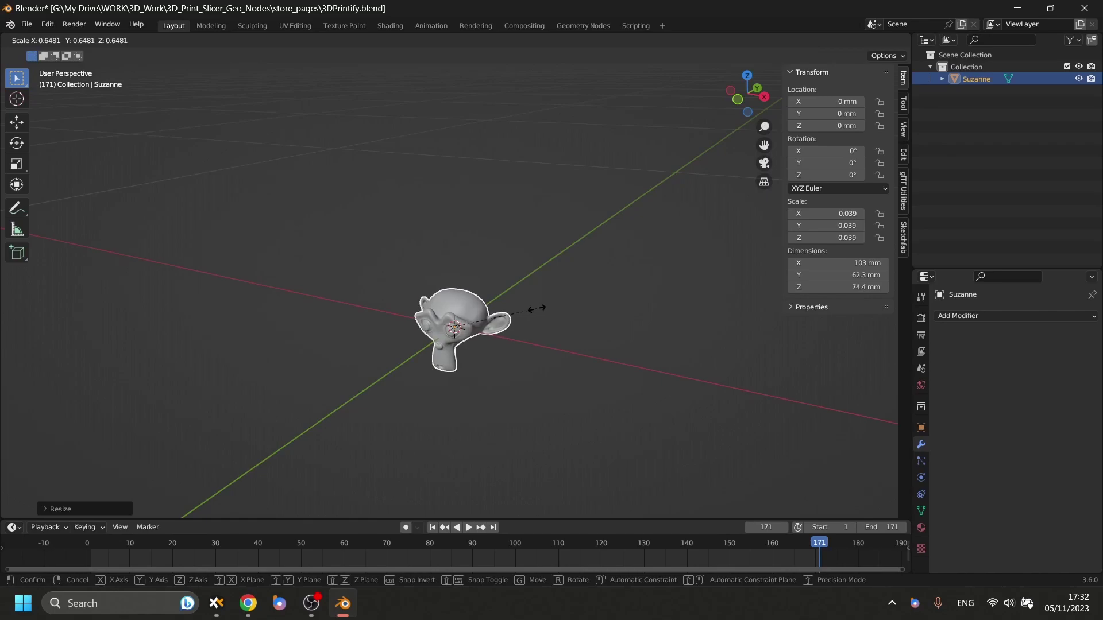
pyautogui.click(535, 308)
pyautogui.scroll(4, 608, 206)
pyautogui.hotkey('ctrl', 'a')
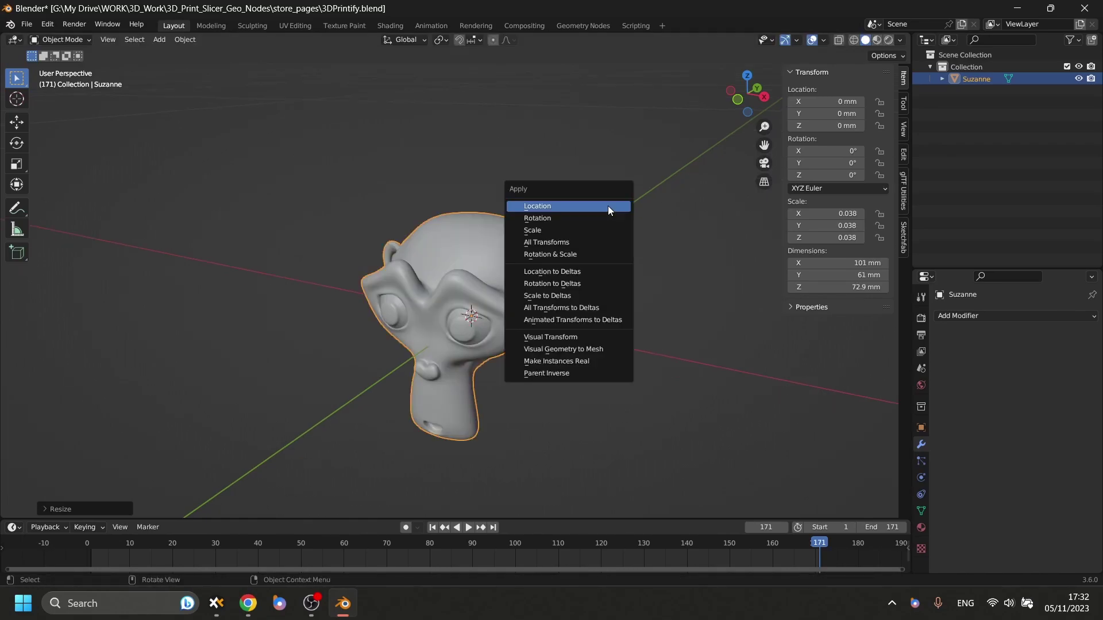
pyautogui.click(568, 230)
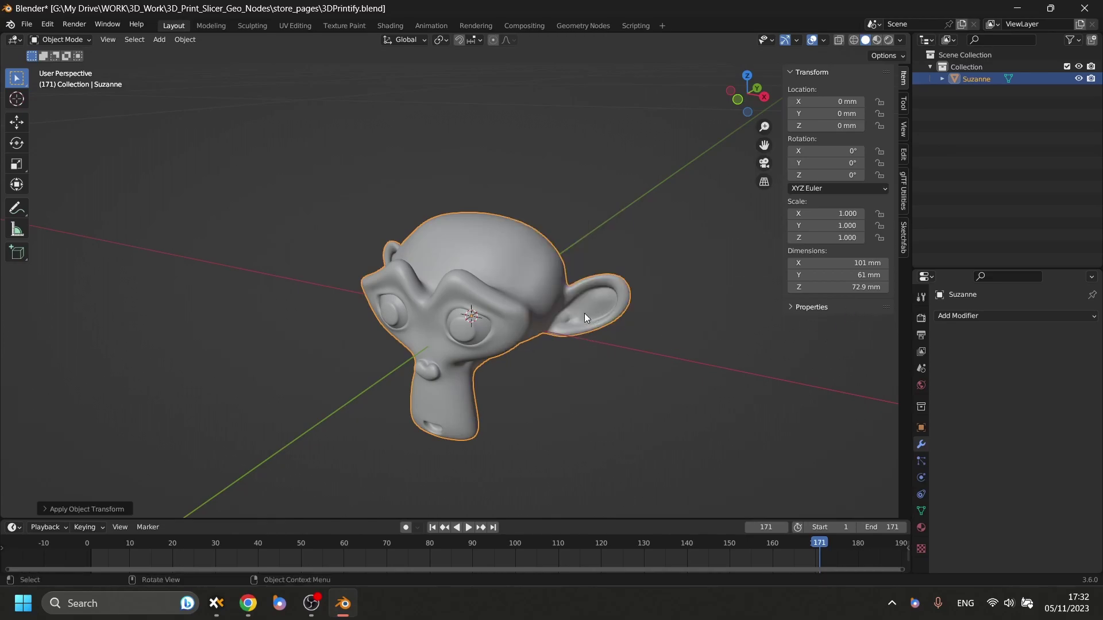
# - Turn on the wireframe overlay on Suzanne
pyautogui.press('q')
pyautogui.click(512, 326)
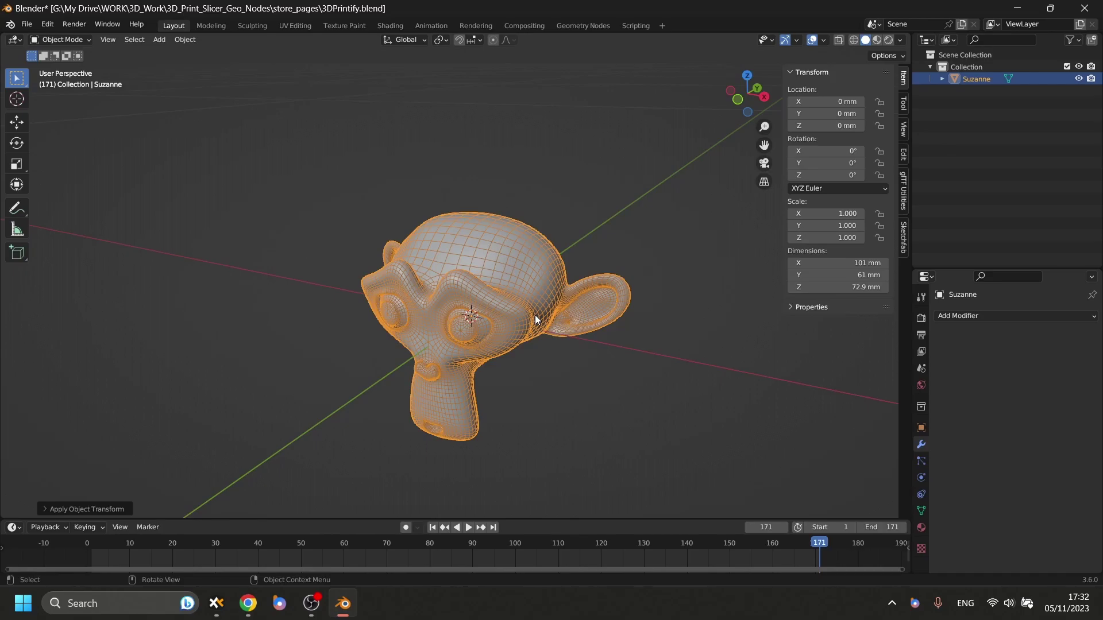
pyautogui.scroll(3, 536, 315)
pyautogui.moveTo(536, 315); pyautogui.dragTo(510, 269, button='middle')
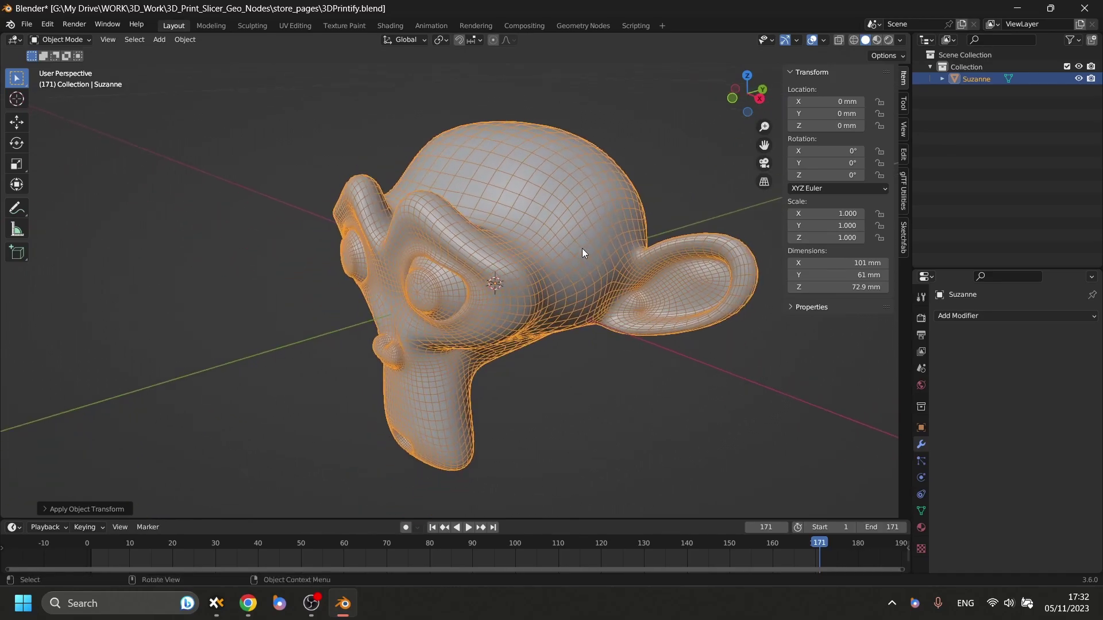
# - Add a Triangulate modifier to Suzanne and apply it
pyautogui.click(1008, 317)
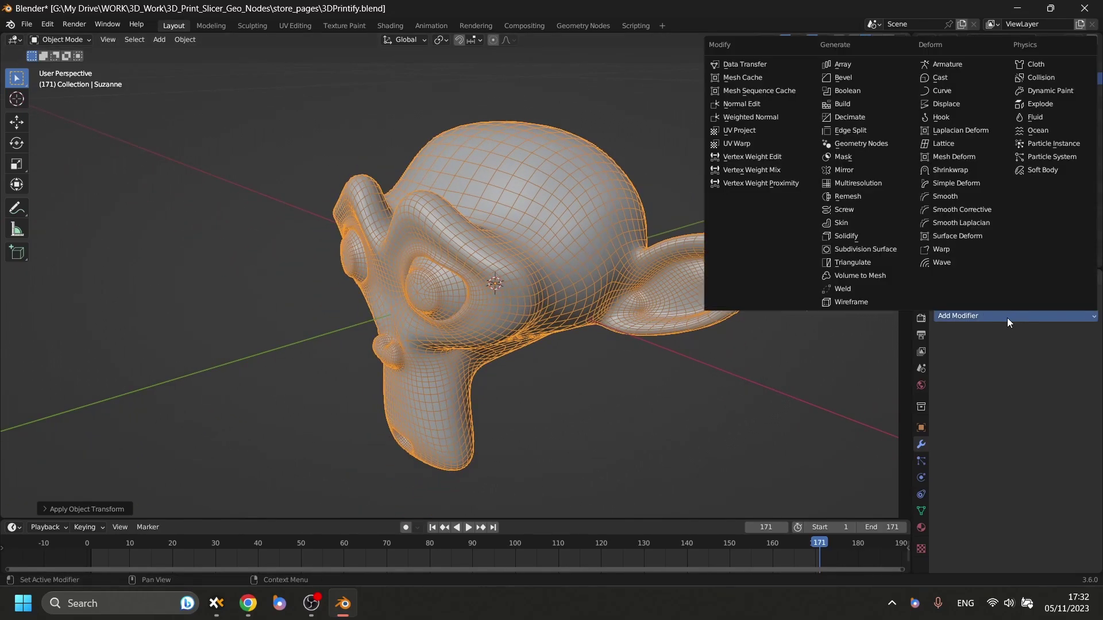
pyautogui.click(854, 264)
pyautogui.moveTo(655, 262); pyautogui.dragTo(562, 227, button='middle')
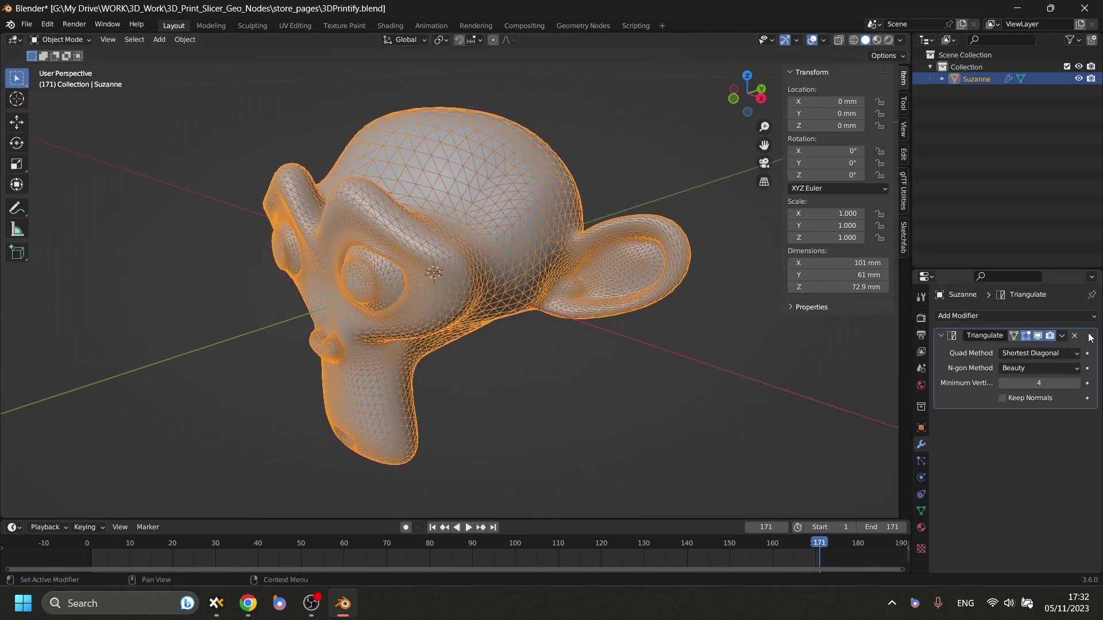
pyautogui.hotkey('ctrl', 'a')
pyautogui.moveTo(443, 237); pyautogui.dragTo(524, 247, button='middle')
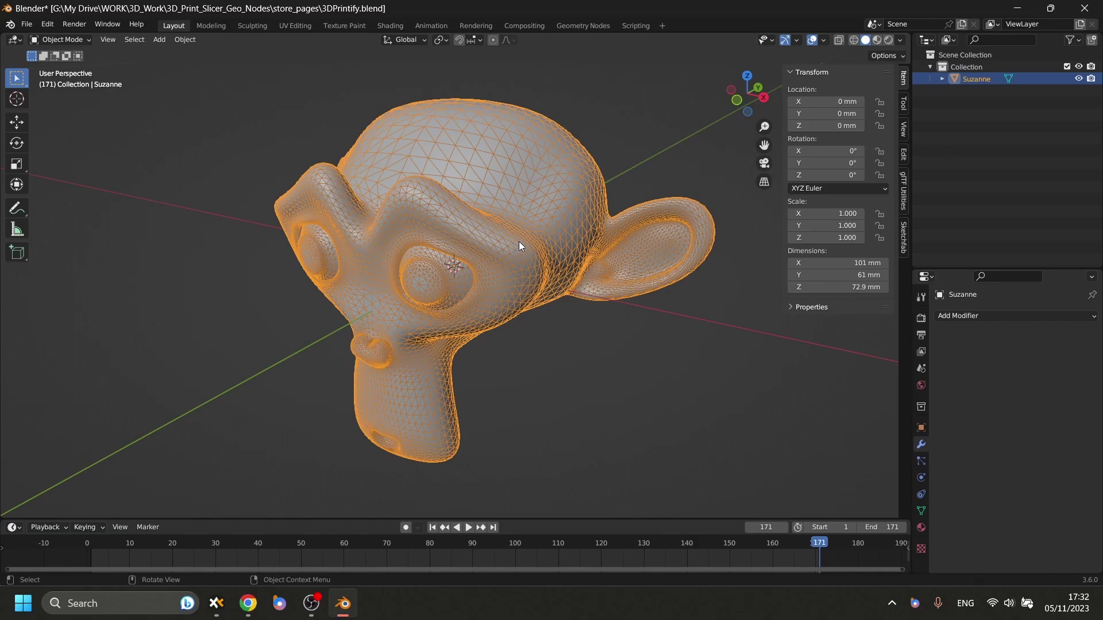
# - Orbit to a near-front view, enter Edit Mode and deselect everything
pyautogui.scroll(5, 523, 236)
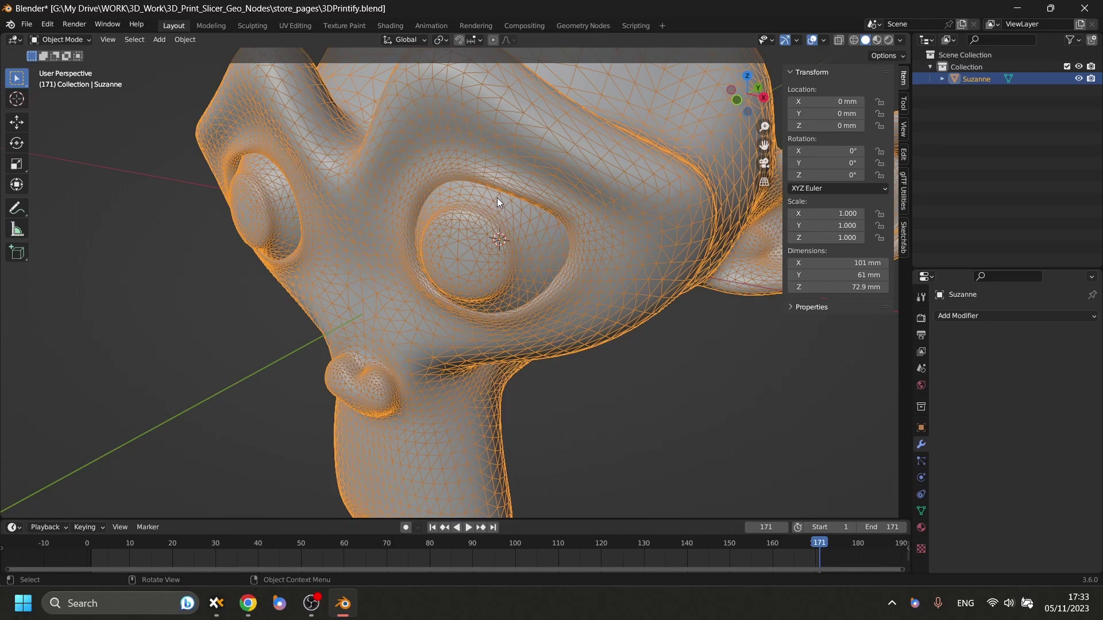
pyautogui.scroll(-4, 497, 198)
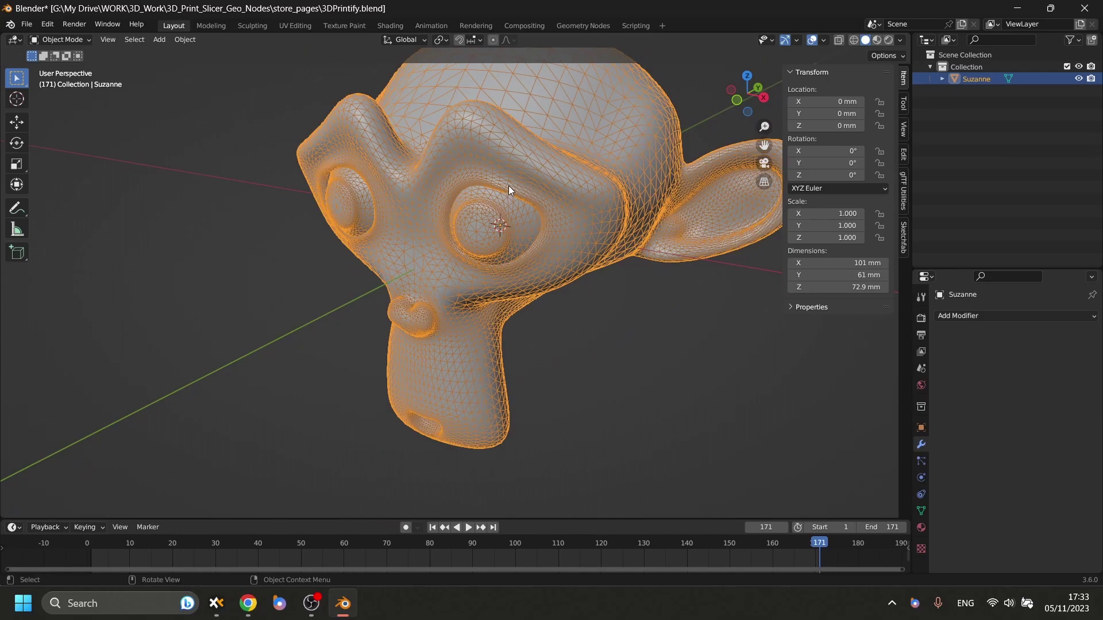
pyautogui.moveTo(508, 186)
pyautogui.mouseDown(button='middle')
pyautogui.moveTo(525, 178)
pyautogui.moveTo(507, 205)
pyautogui.mouseUp(button='middle')
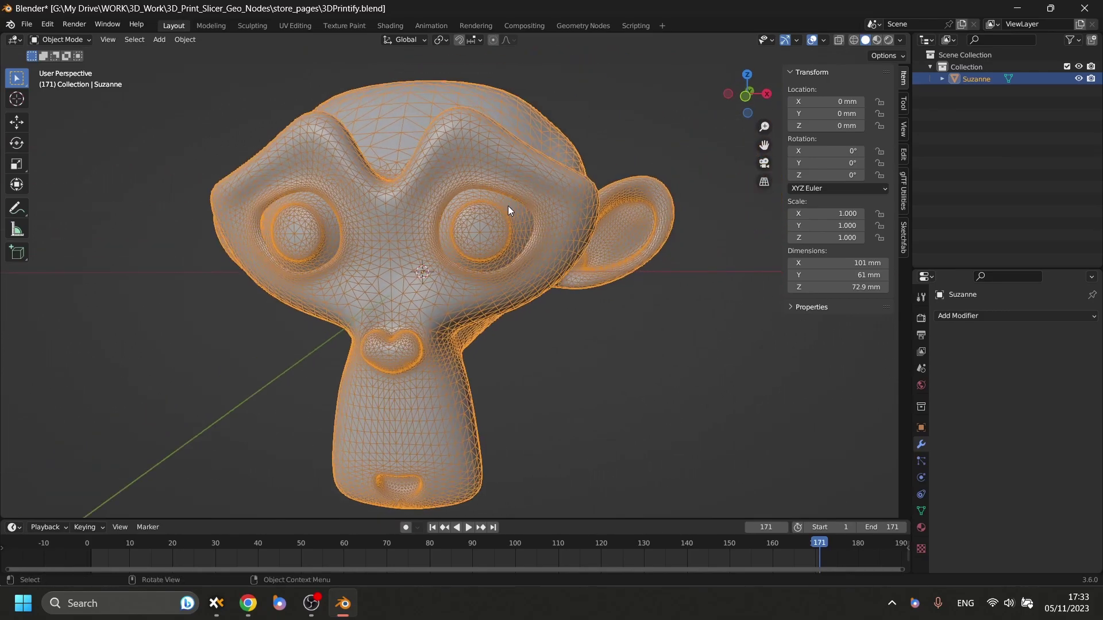
pyautogui.scroll(4, 505, 200)
pyautogui.press('Tab')
pyautogui.scroll(3, 512, 213)
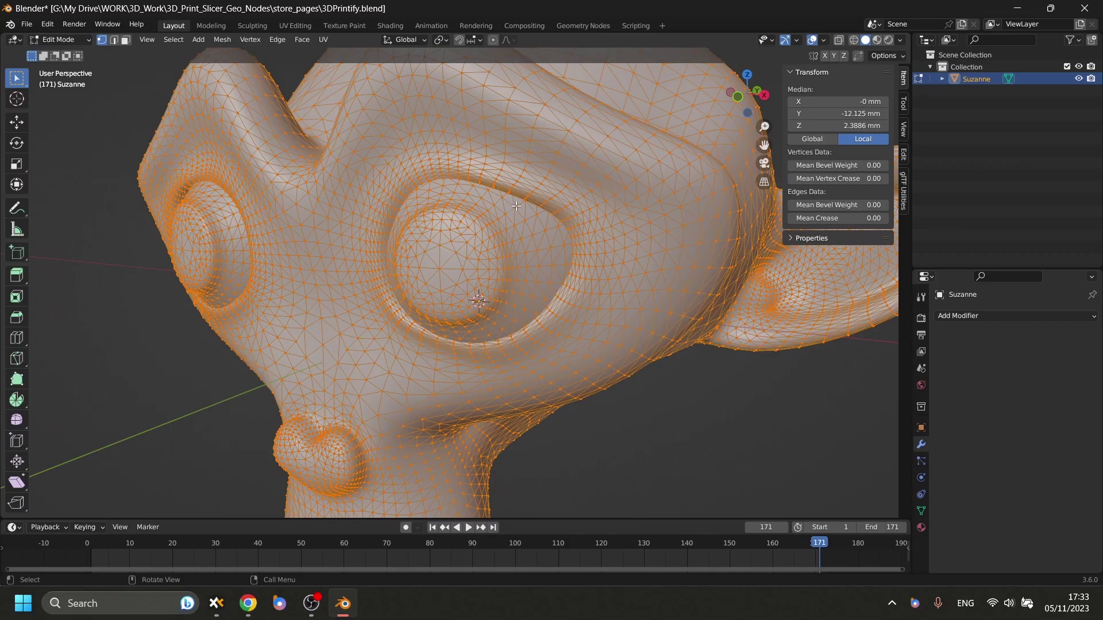
pyautogui.hotkey('alt', 'a')
pyautogui.scroll(-4, 516, 221)
# - Select the linked eye island, move it right into place, and return to Object Mode
pyautogui.press('l')
pyautogui.scroll(-2, 488, 230)
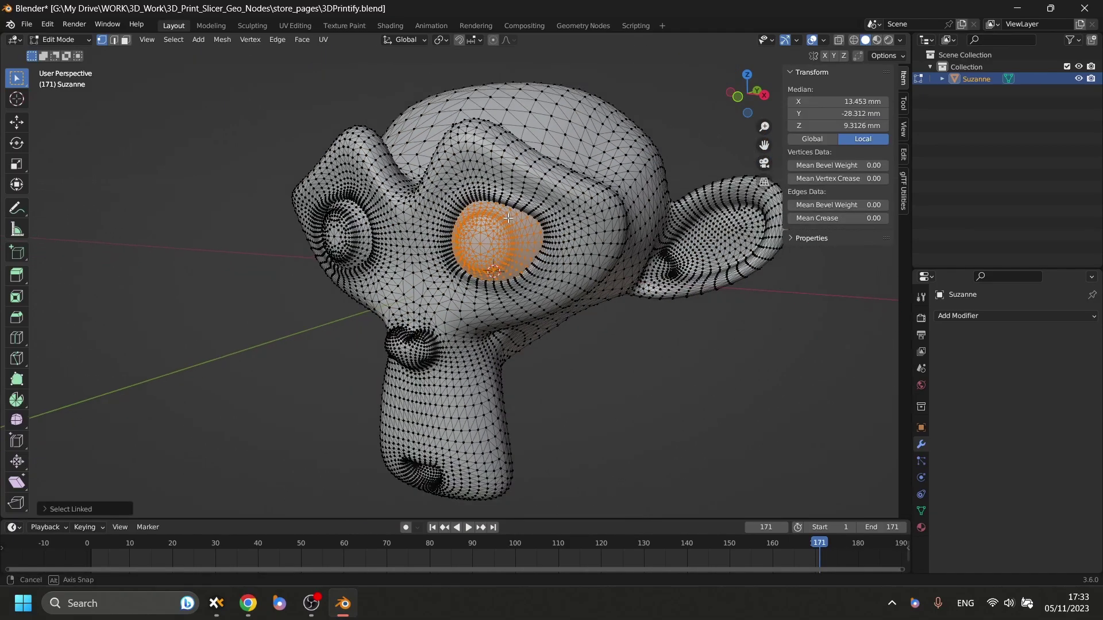
pyautogui.press('g')
pyautogui.click(747, 241)
pyautogui.moveTo(638, 239); pyautogui.dragTo(609, 189, button='middle')
pyautogui.scroll(-5, 611, 206)
pyautogui.scroll(-3, 567, 220)
pyautogui.press('Tab')
pyautogui.scroll(-3, 509, 191)
# - Add a Voxel Remesh with 1 mm voxel size and apply it
pyautogui.click(985, 314)
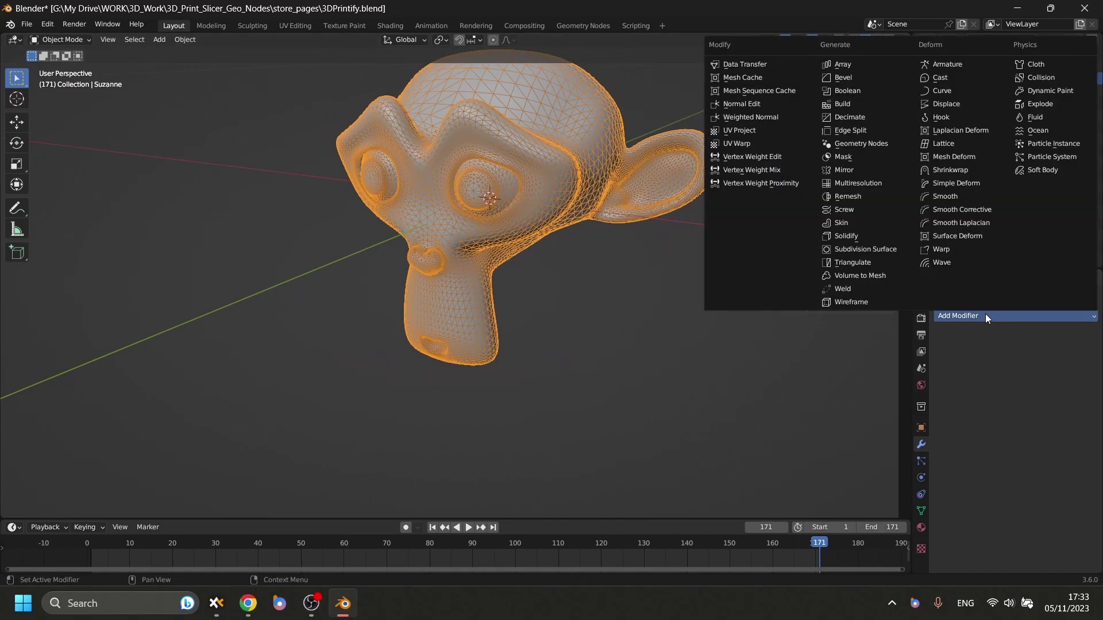
pyautogui.click(853, 198)
pyautogui.doubleClick(1059, 372)
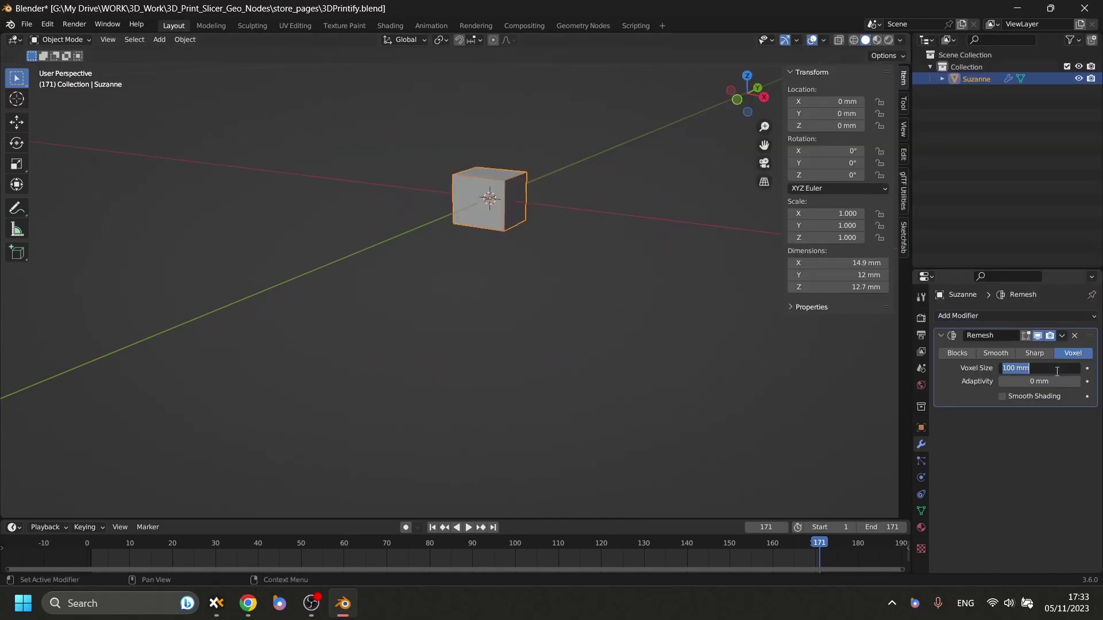
pyautogui.write('1')
pyautogui.press('Return')
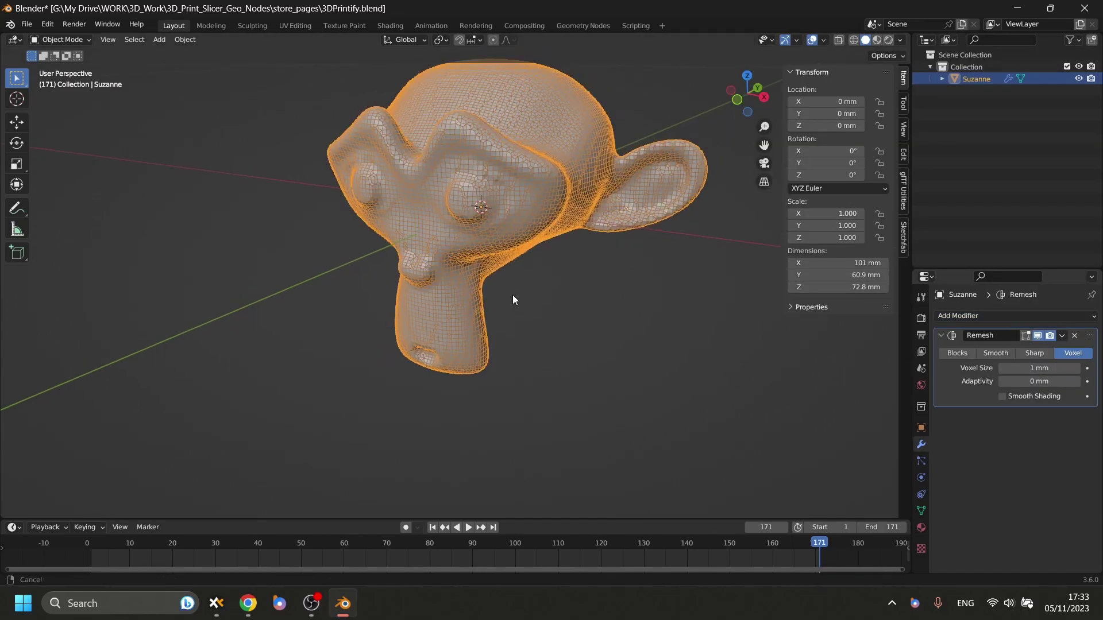
pyautogui.doubleClick(1043, 368)
pyautogui.write('0.5')
pyautogui.press('Return')
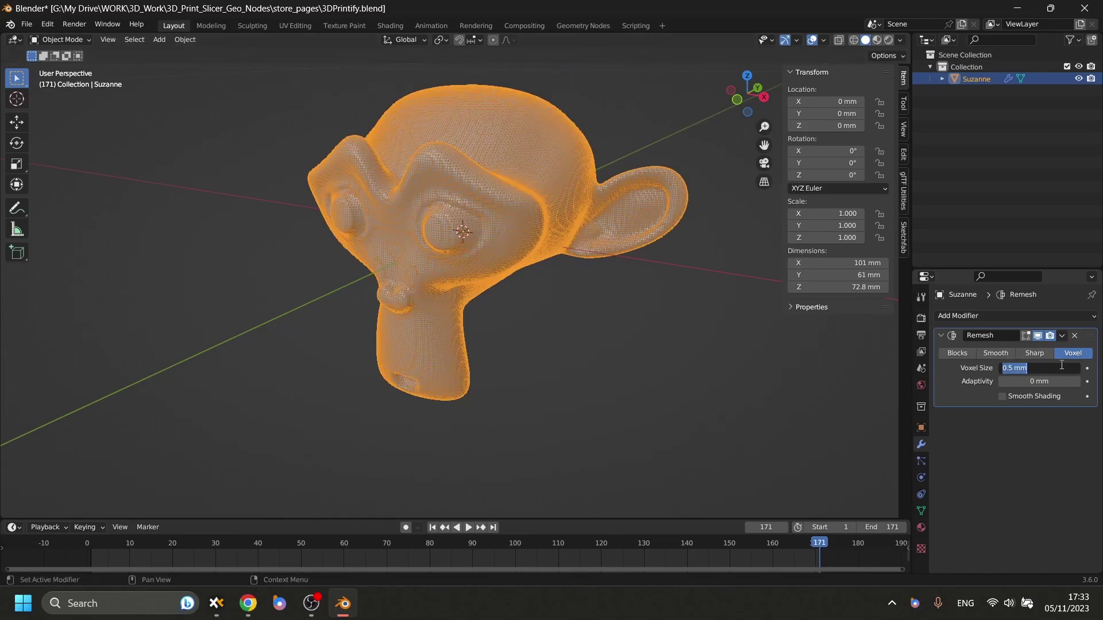
pyautogui.hotkey('ctrl', 'z')
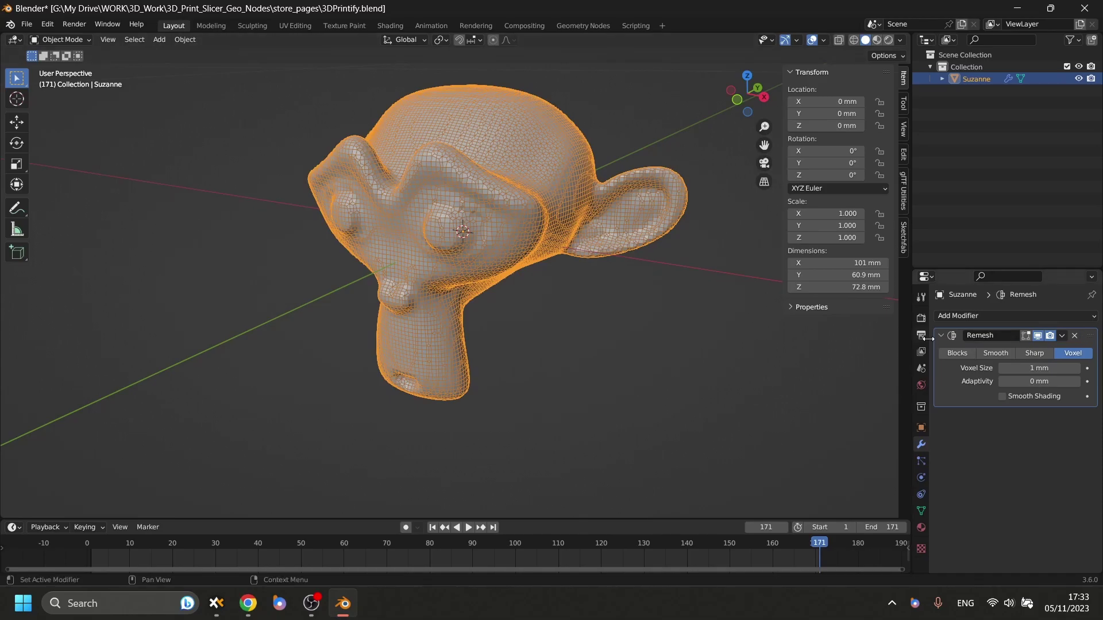
pyautogui.click(941, 337)
pyautogui.click(940, 335)
pyautogui.hotkey('ctrl', 'a')
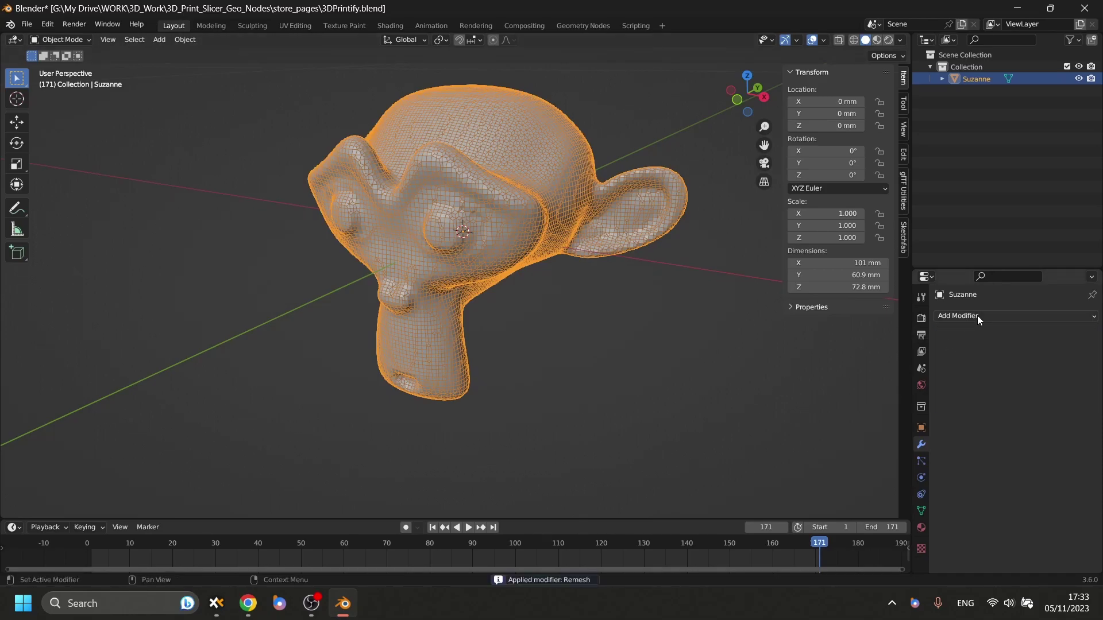
# - Add a Triangulate modifier to the remeshed Suzanne and apply it
pyautogui.click(977, 316)
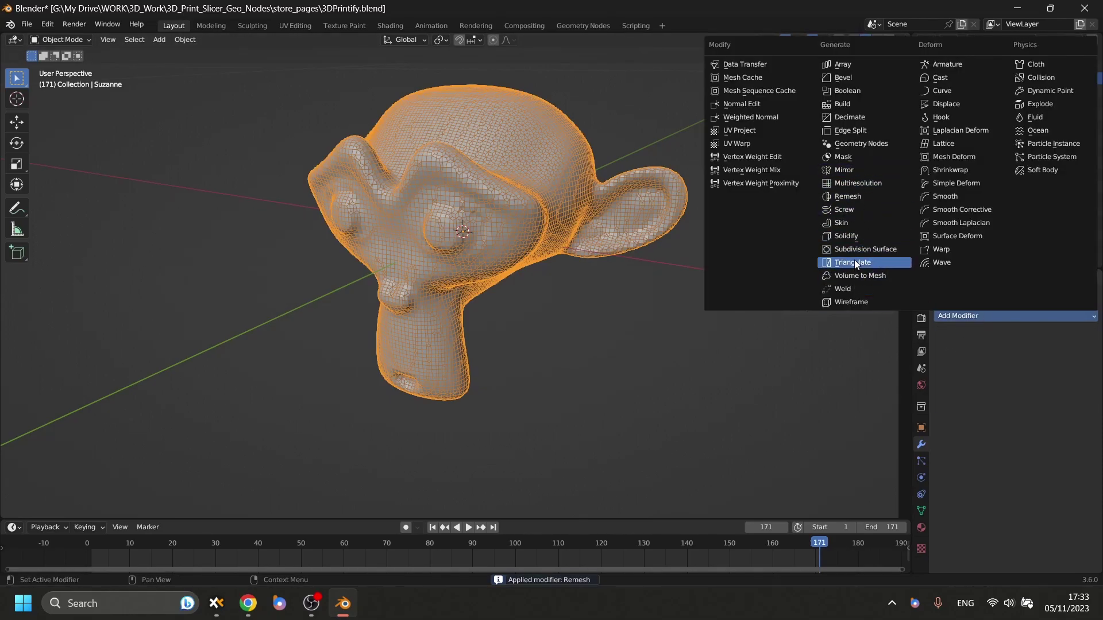
pyautogui.click(853, 262)
pyautogui.hotkey('ctrl', 'a')
pyautogui.scroll(6, 655, 204)
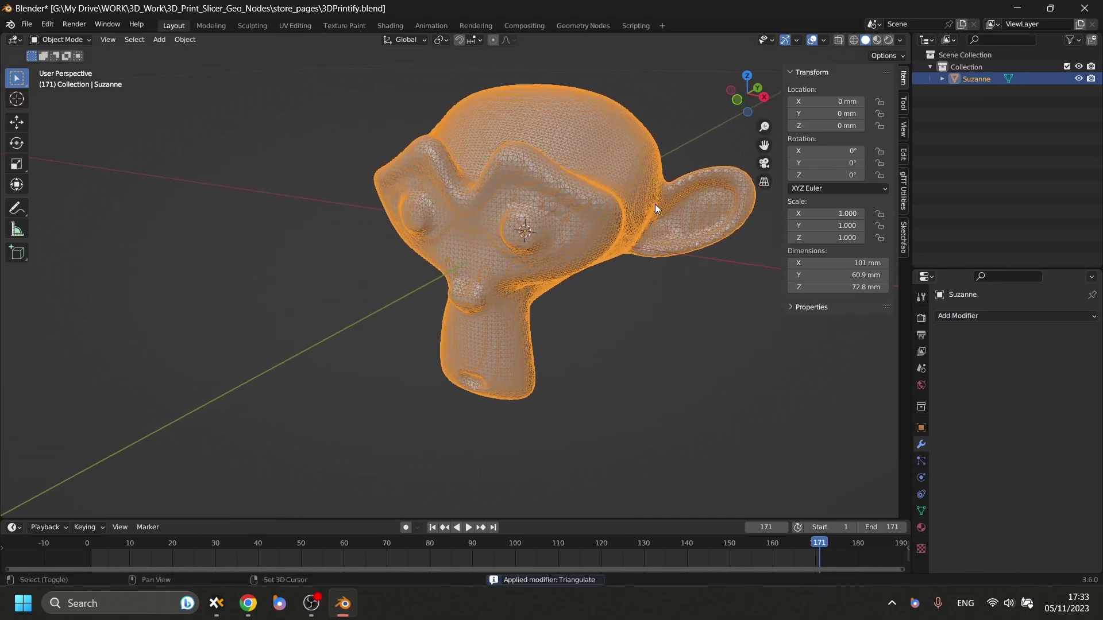
pyautogui.scroll(-5, 564, 168)
pyautogui.moveTo(636, 230); pyautogui.dragTo(485, 232, button='middle')
# - Set Suzanne's origin from the quick menu and save the file
pyautogui.press('q')
pyautogui.click(486, 235)
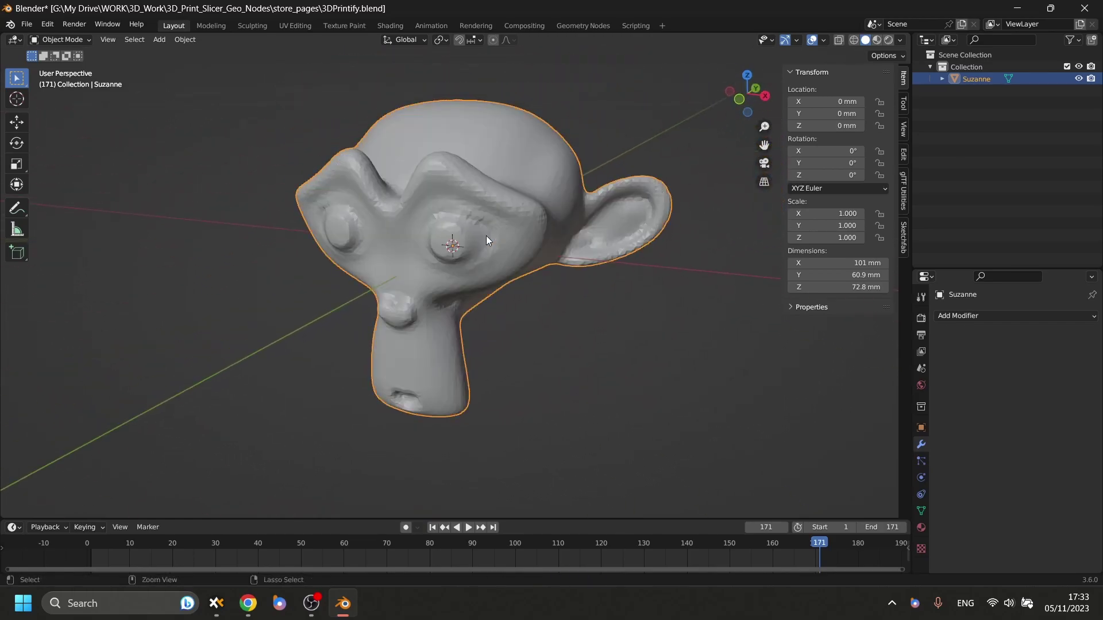
pyautogui.hotkey('ctrl', 's')
# - Shade Suzanne smooth, assign the 3DPrintify Geometry Nodes group, and return to frame 1
pyautogui.press('q')
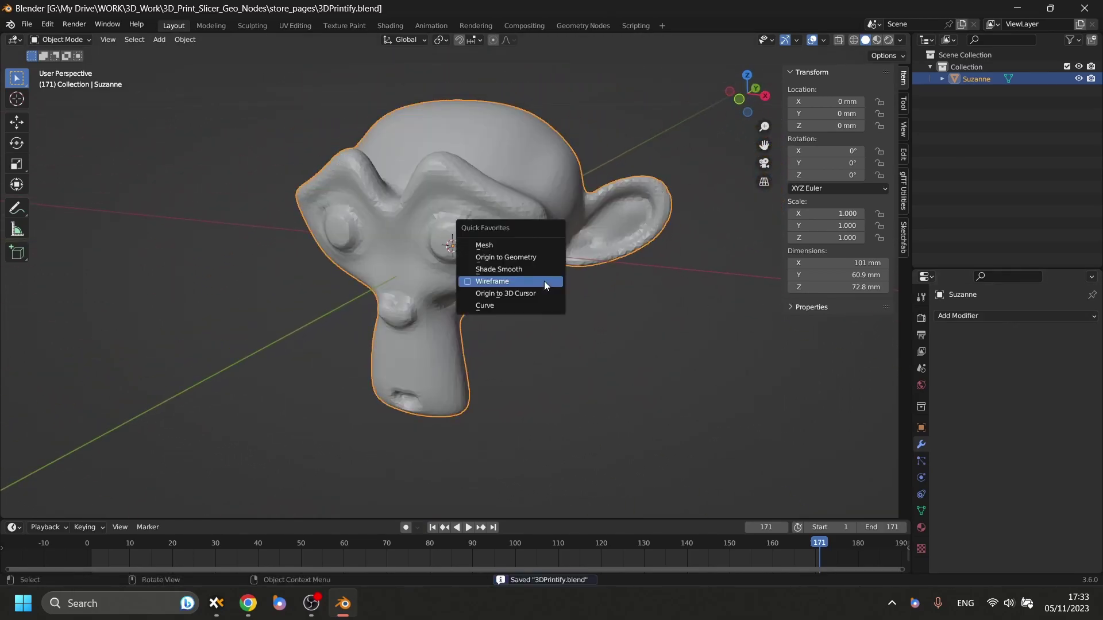
pyautogui.click(539, 268)
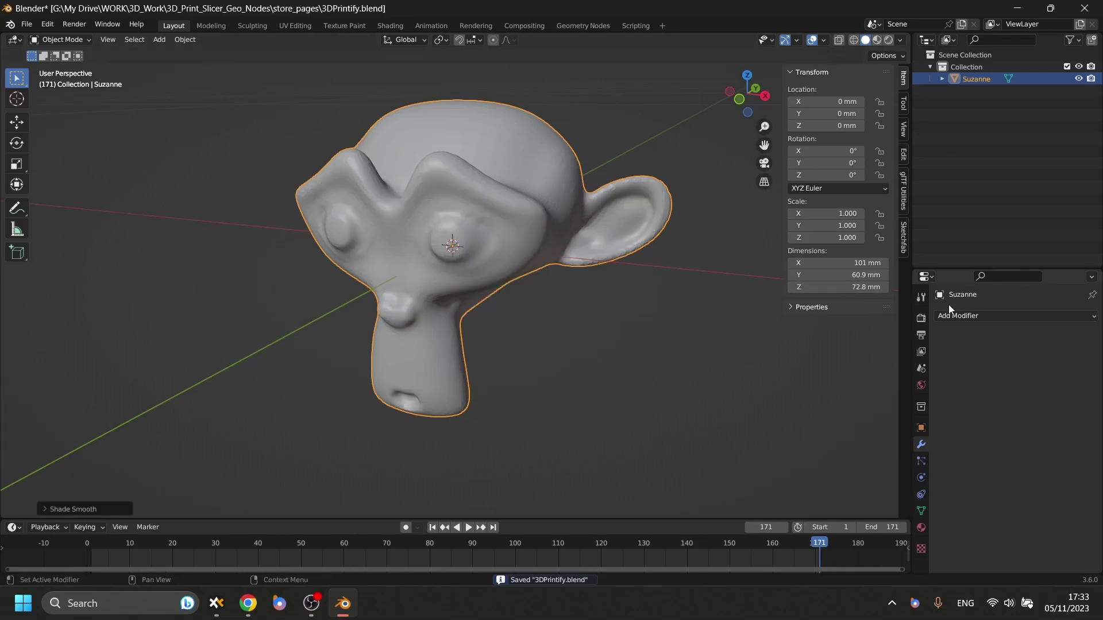
pyautogui.click(967, 316)
pyautogui.click(861, 143)
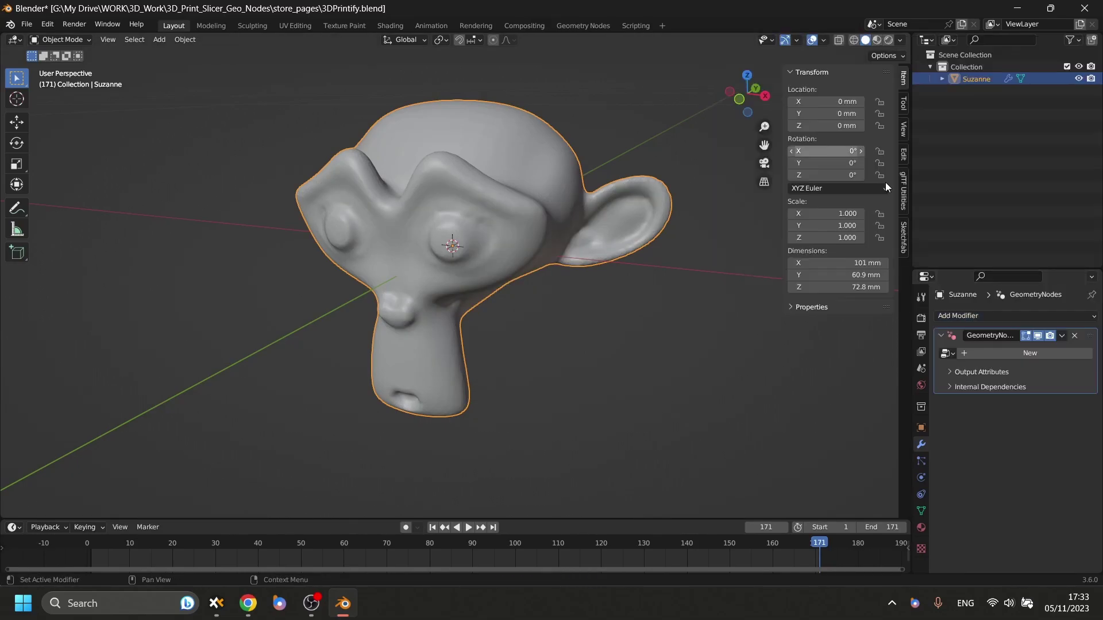
pyautogui.click(946, 353)
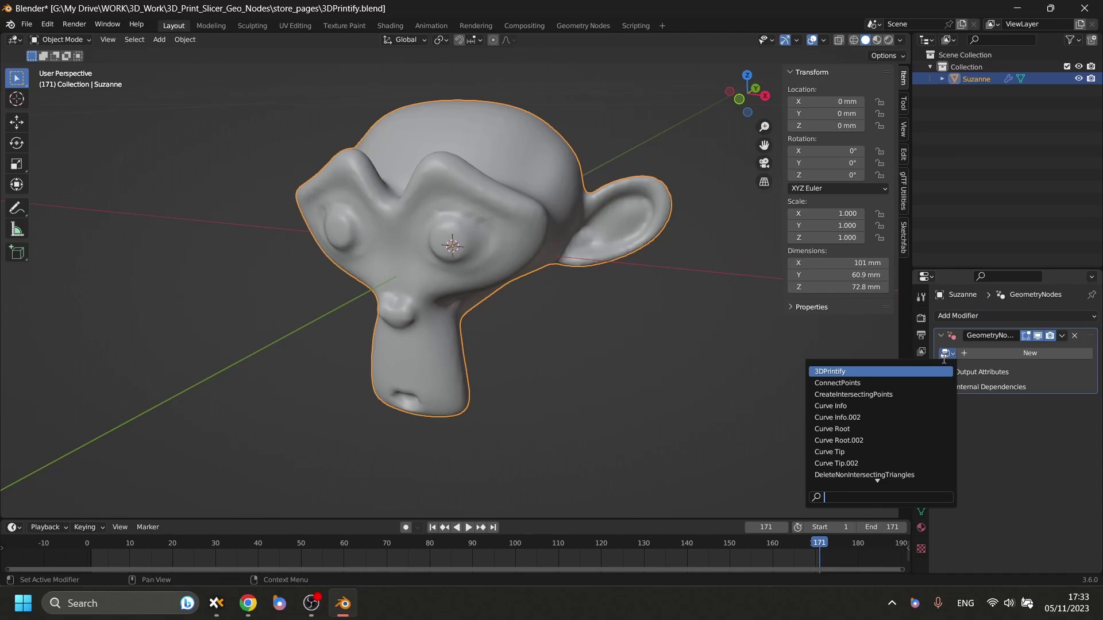
pyautogui.click(930, 372)
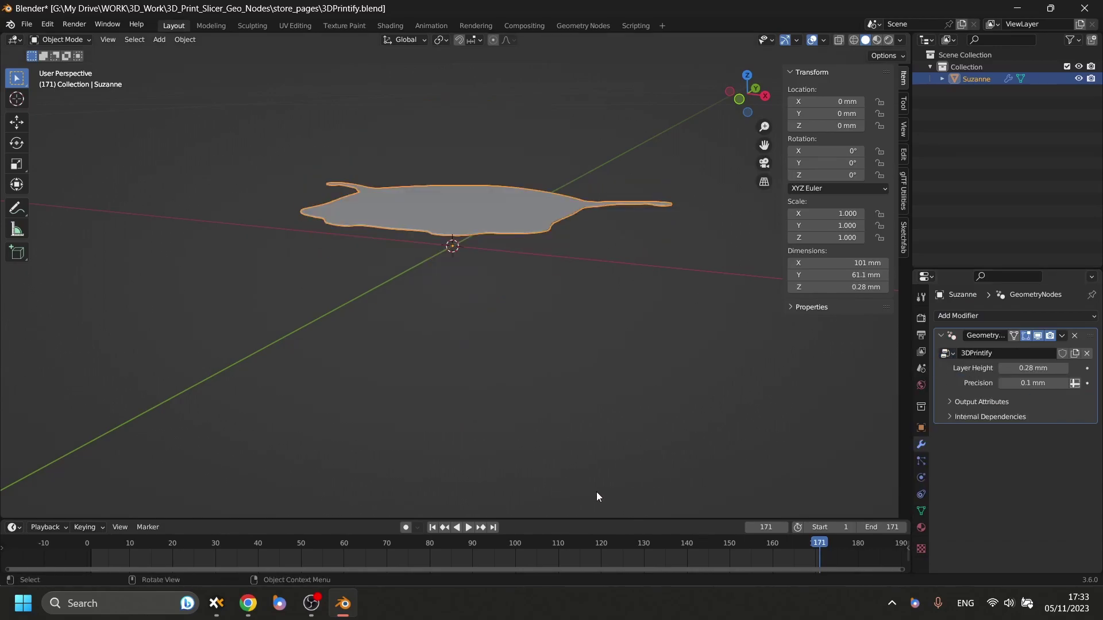
pyautogui.click(434, 527)
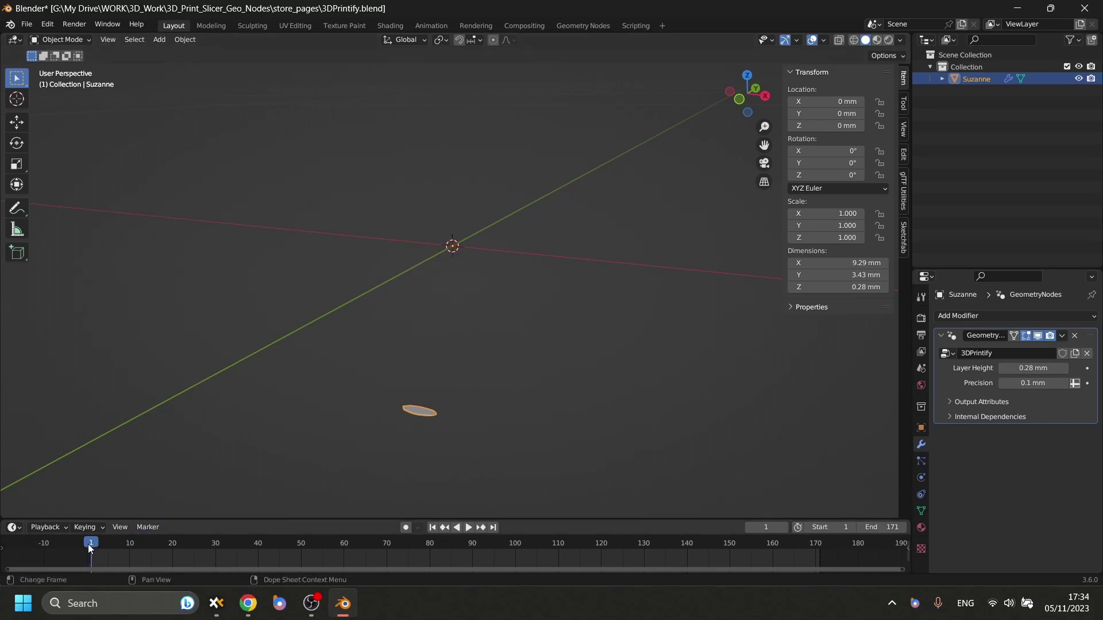
# - Hide the Geometry Nodes modifier in the viewport and set the end frame to 72.8/0.28 = 260
pyautogui.click(1038, 336)
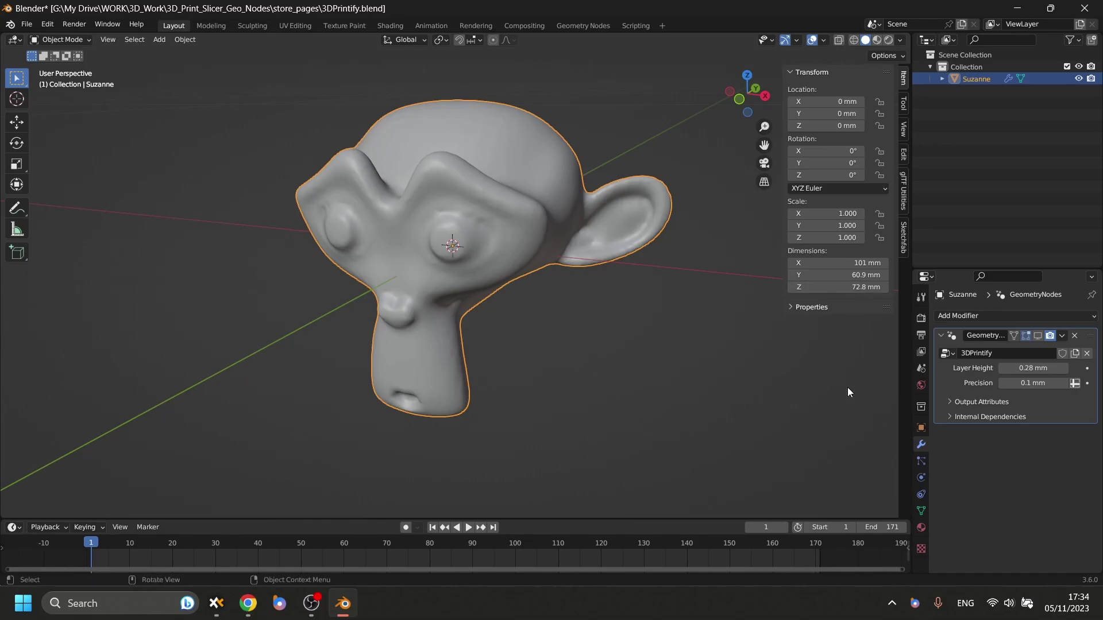
pyautogui.click(894, 532)
pyautogui.write('7')
pyautogui.write('2.8/0.28')
pyautogui.press('Return')
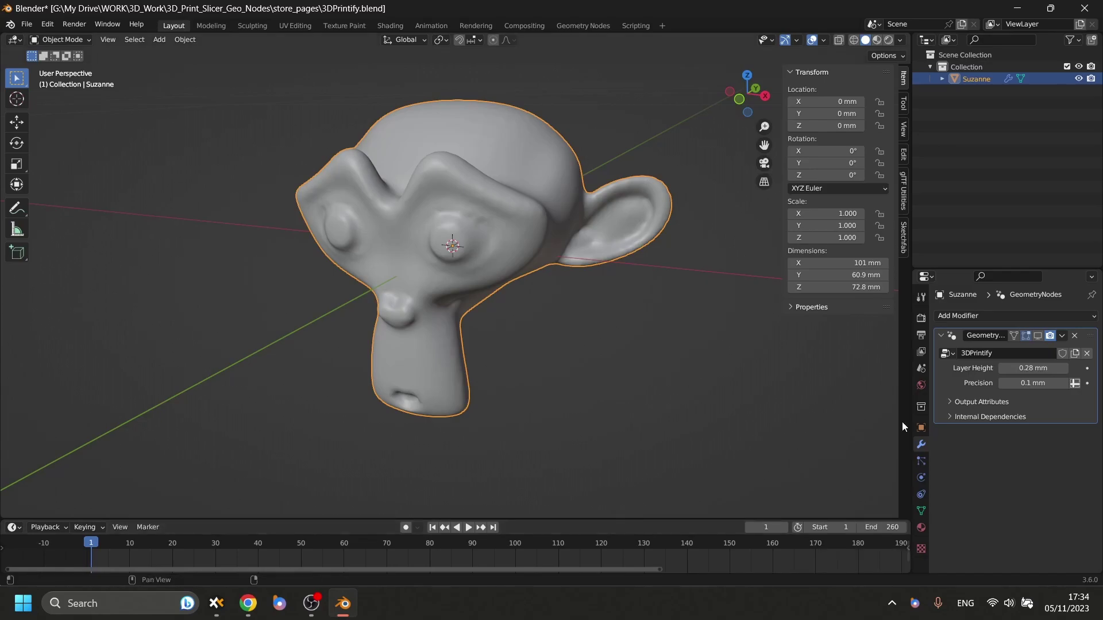
pyautogui.moveTo(663, 571); pyautogui.dragTo(905, 571)
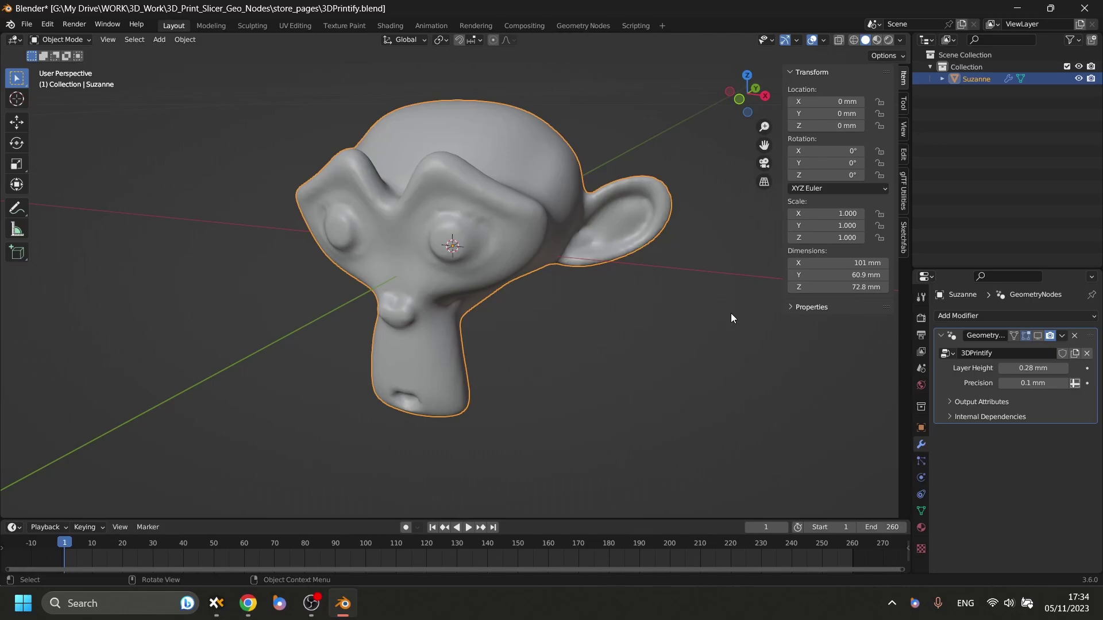
# - Re-enable the 3DPrintify modifier in the viewport, play the layer build, and jump to frame 260
pyautogui.click(1039, 335)
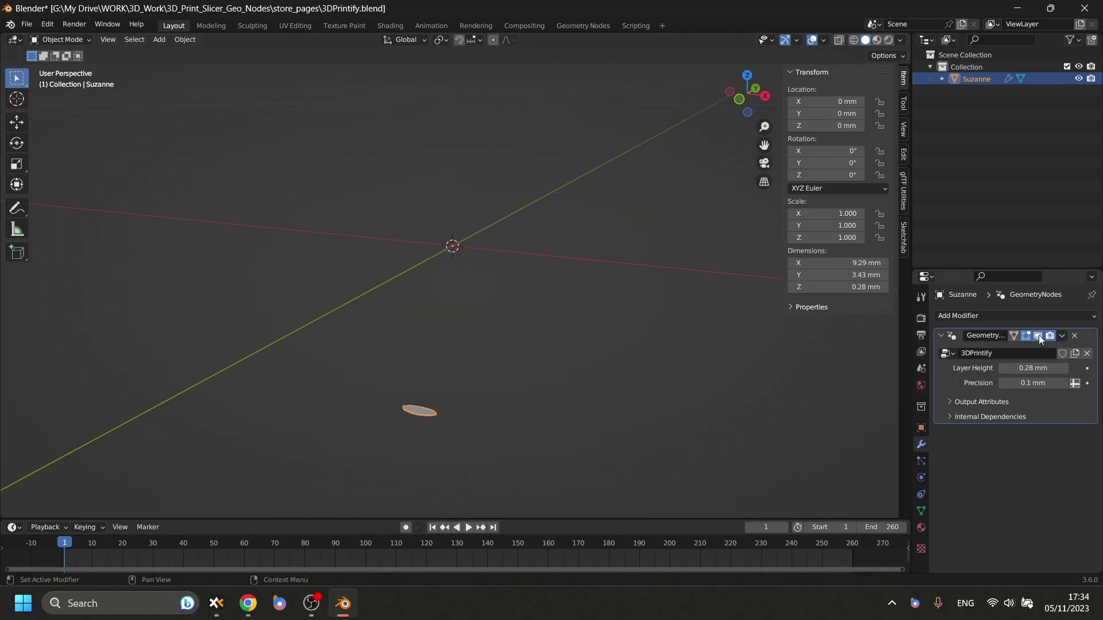
pyautogui.click(468, 528)
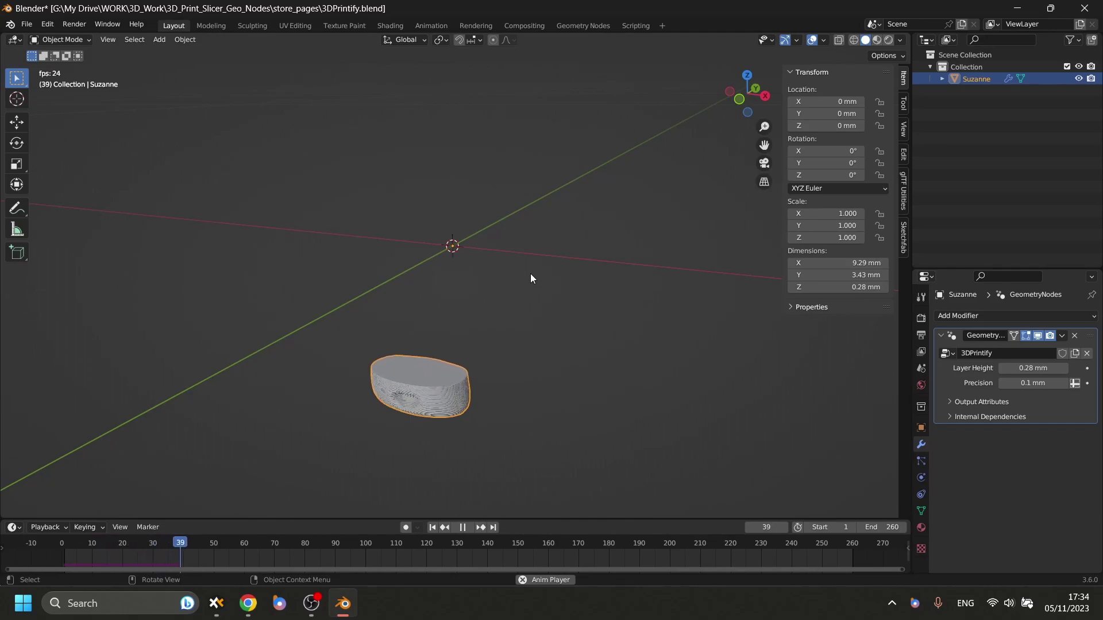
pyautogui.press('Escape')
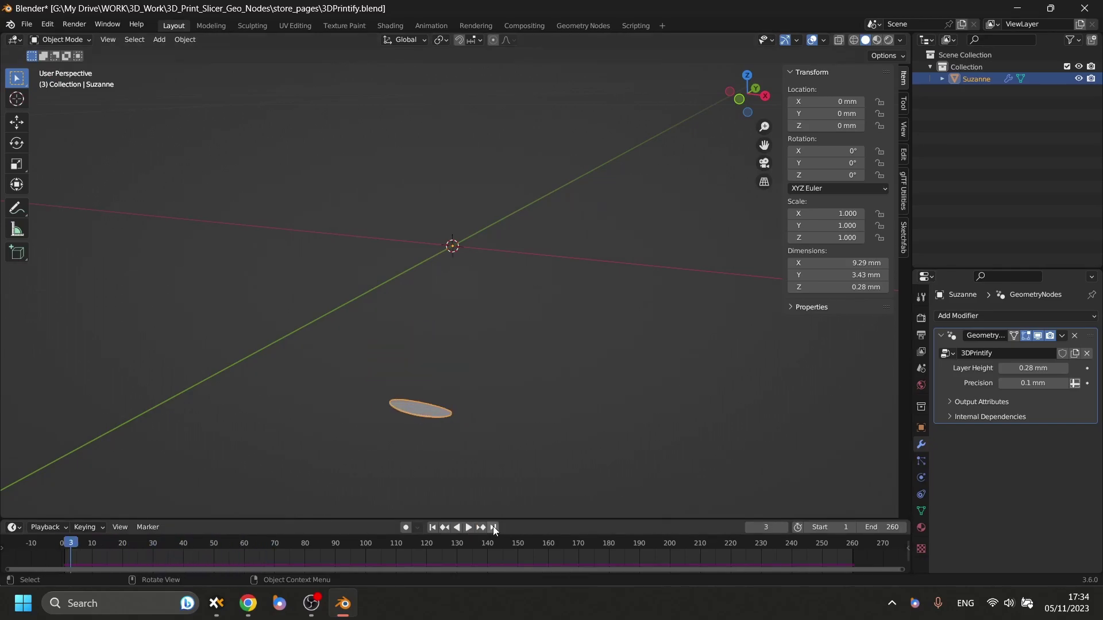
pyautogui.click(493, 527)
pyautogui.moveTo(626, 207); pyautogui.dragTo(566, 136, button='middle')
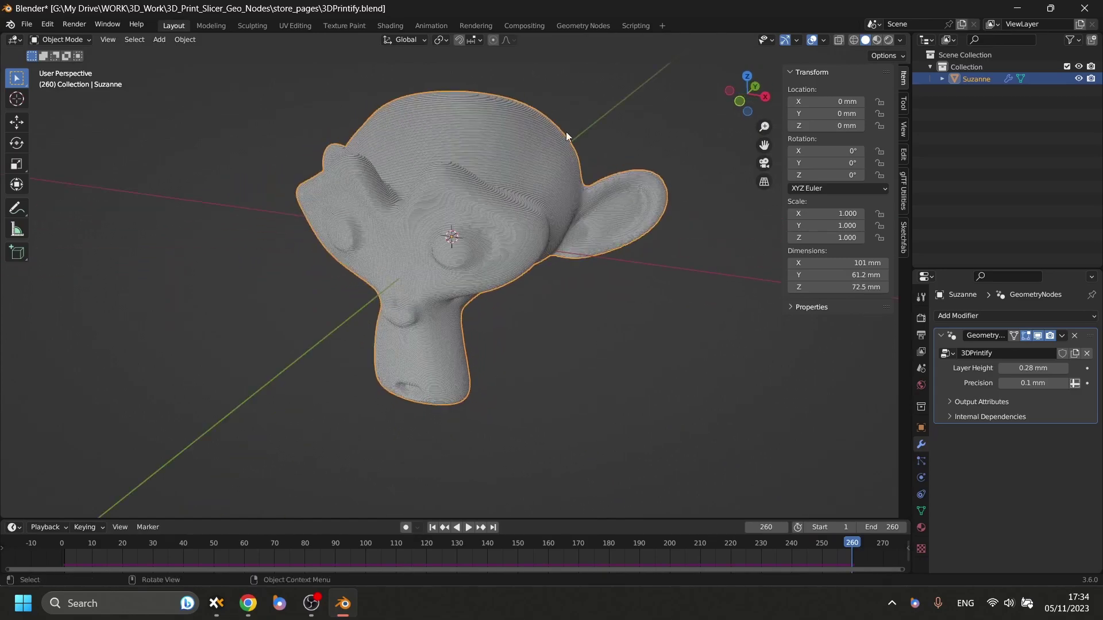
# - Free the old Simulation Nodes bake in Physics, re-bake from frame 1, and jump to frame 260
pyautogui.click(431, 527)
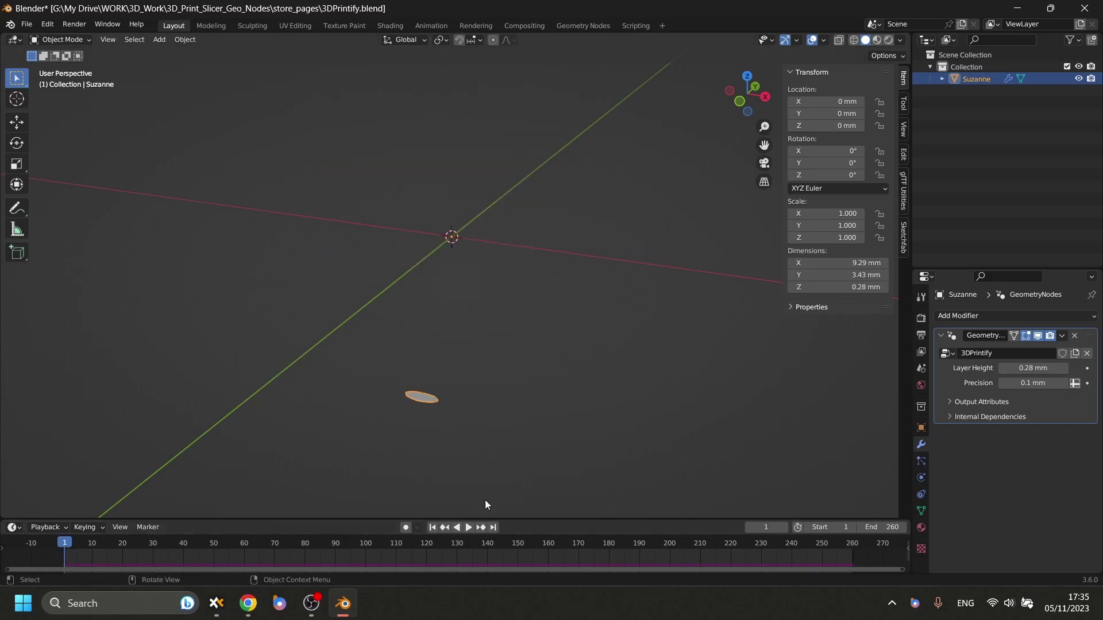
pyautogui.click(923, 481)
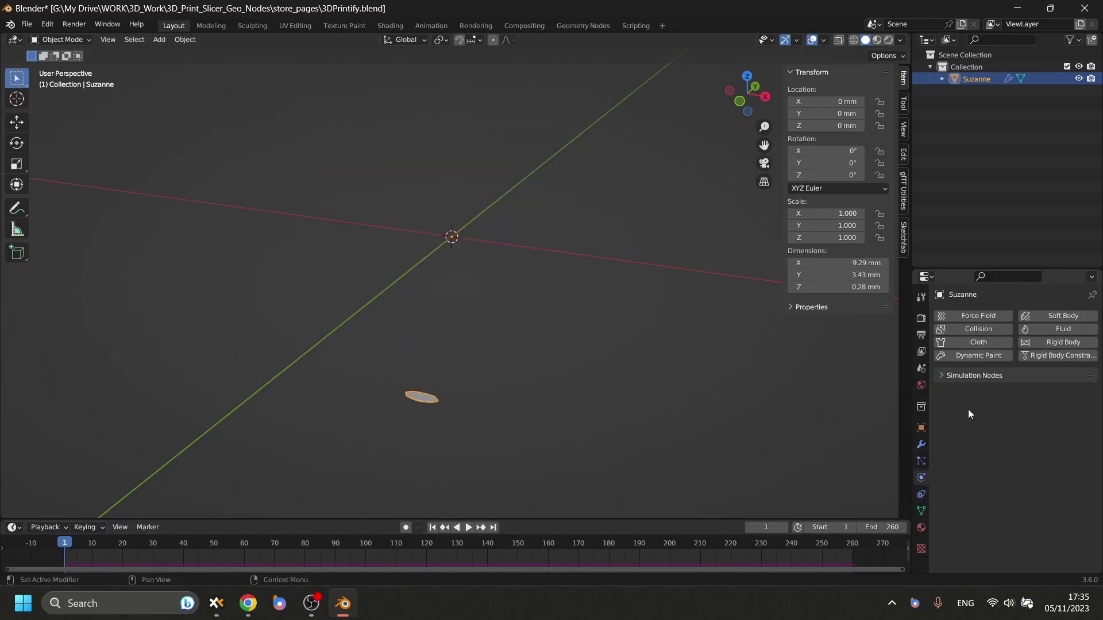
pyautogui.click(946, 376)
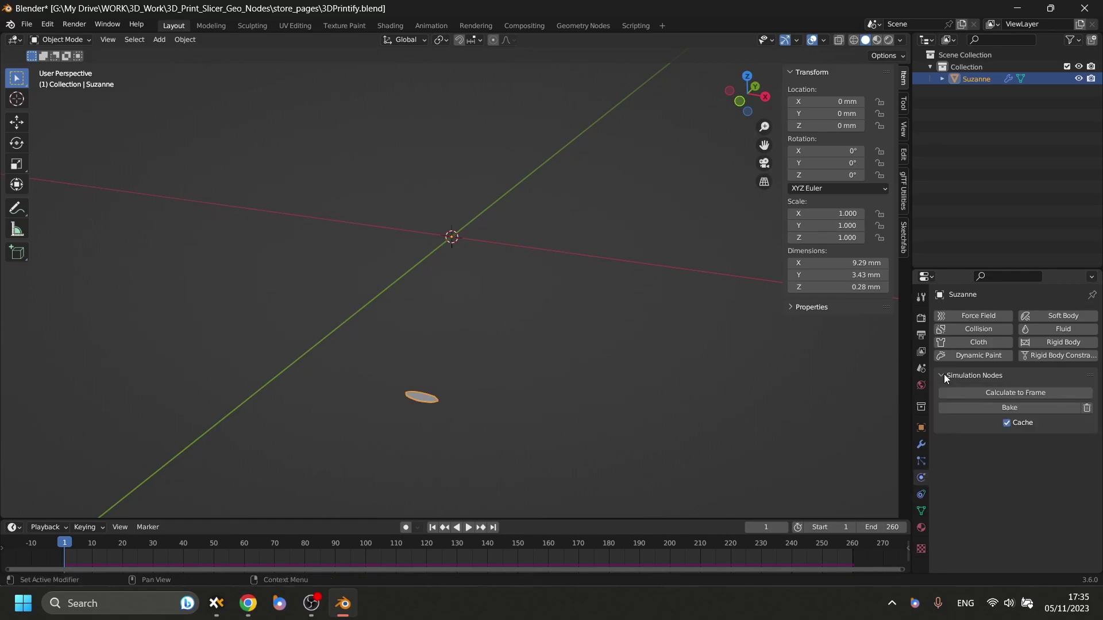
pyautogui.click(1087, 408)
pyautogui.click(1016, 408)
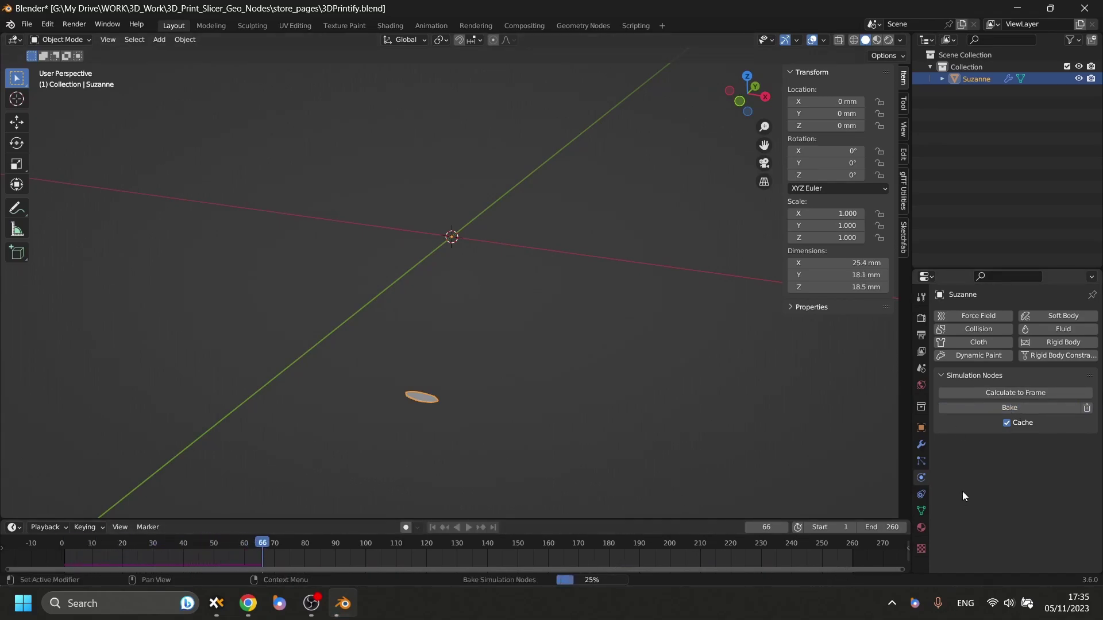
pyautogui.click(494, 528)
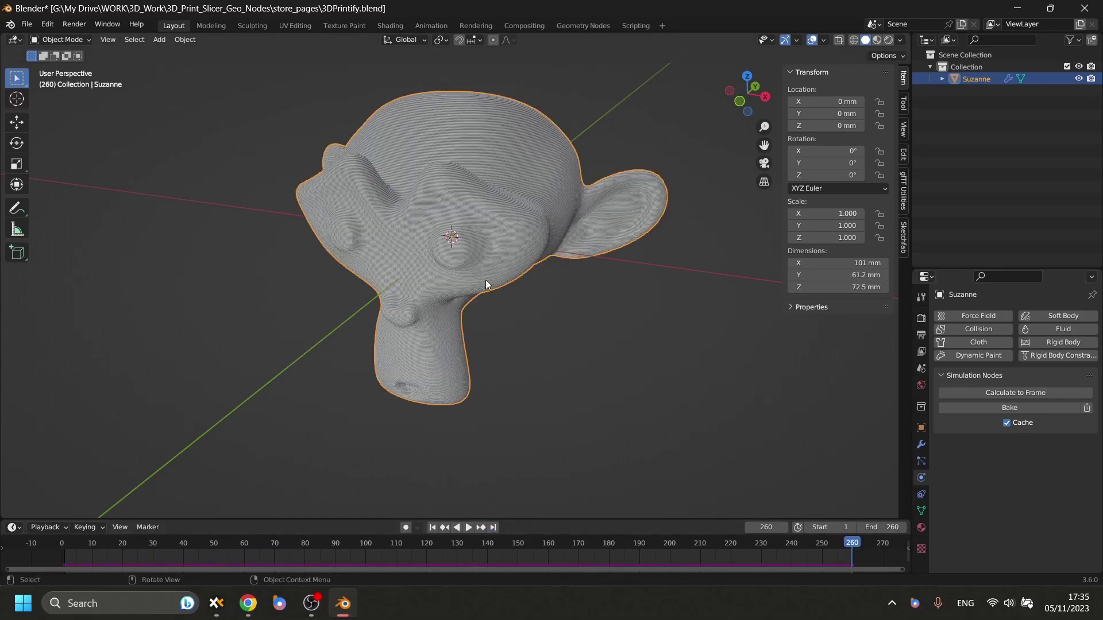
# - Orbit, zoom and pan in close to inspect the layers on baked Suzanne's face
pyautogui.moveTo(417, 278); pyautogui.dragTo(431, 236, button='middle')
pyautogui.scroll(5, 501, 210)
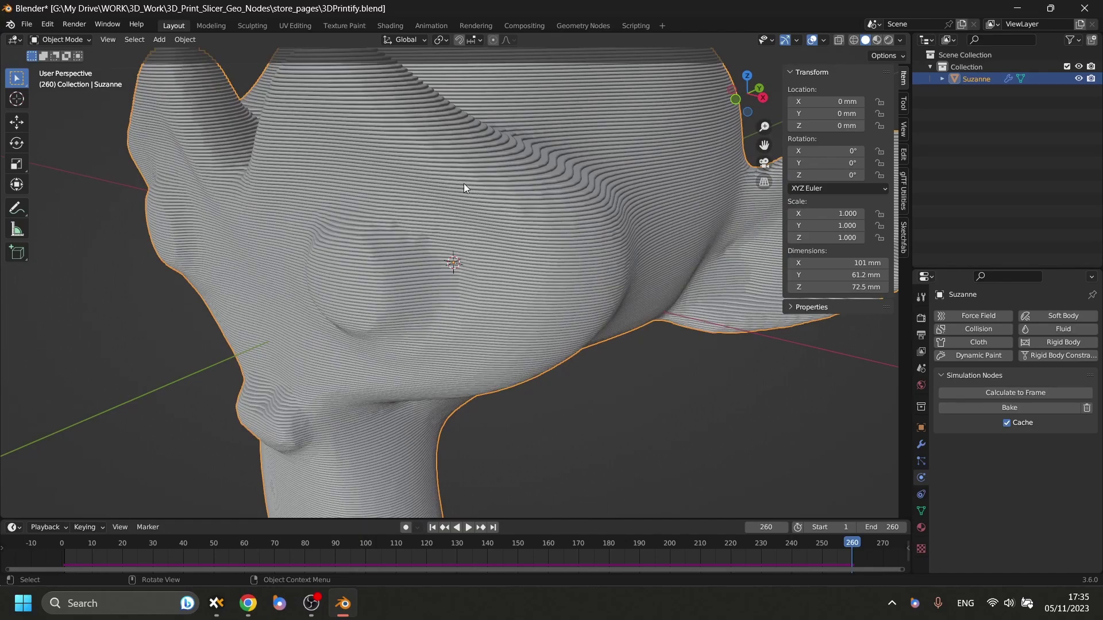
pyautogui.keyDown('shift'); pyautogui.moveTo(464, 188); pyautogui.dragTo(478, 309, button='middle'); pyautogui.keyUp('shift')
pyautogui.scroll(4, 570, 342)
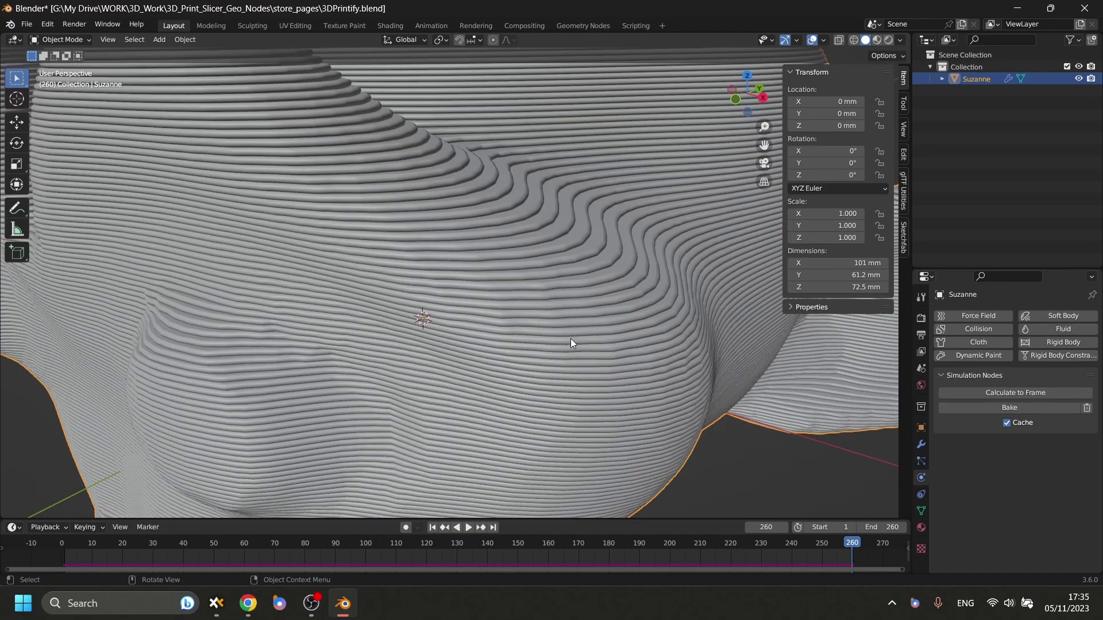
pyautogui.moveTo(570, 343); pyautogui.dragTo(459, 240, button='middle')
# - Overlay the wireframe on Suzanne and orbit to a front view of the layers
pyautogui.rightClick(458, 239)
pyautogui.click(457, 254)
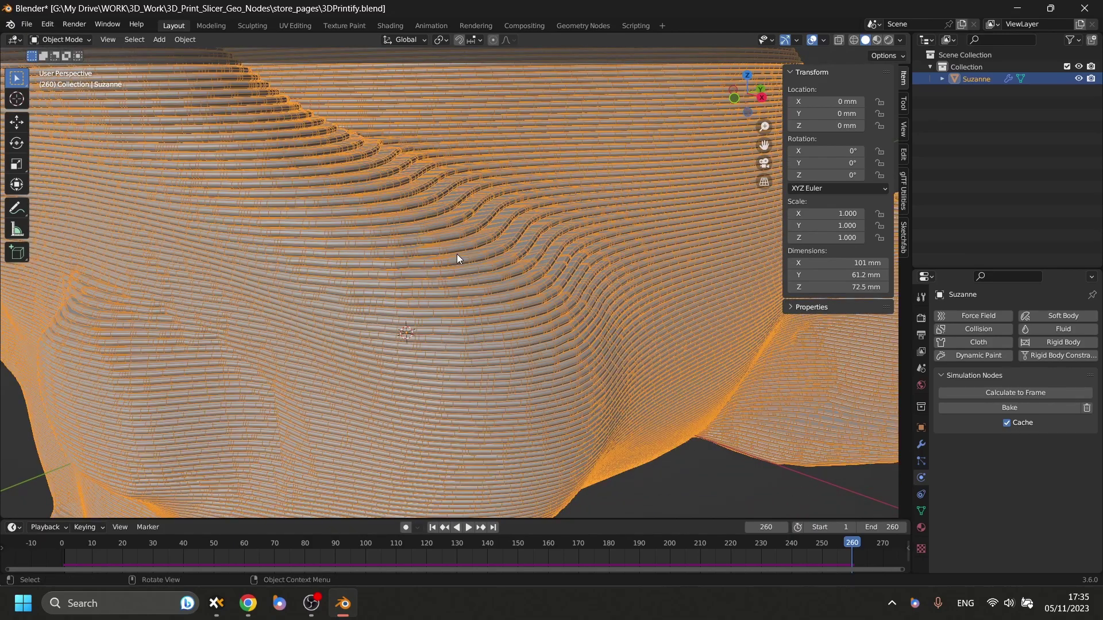
pyautogui.scroll(-4, 457, 254)
pyautogui.scroll(4, 469, 239)
pyautogui.scroll(-2, 478, 260)
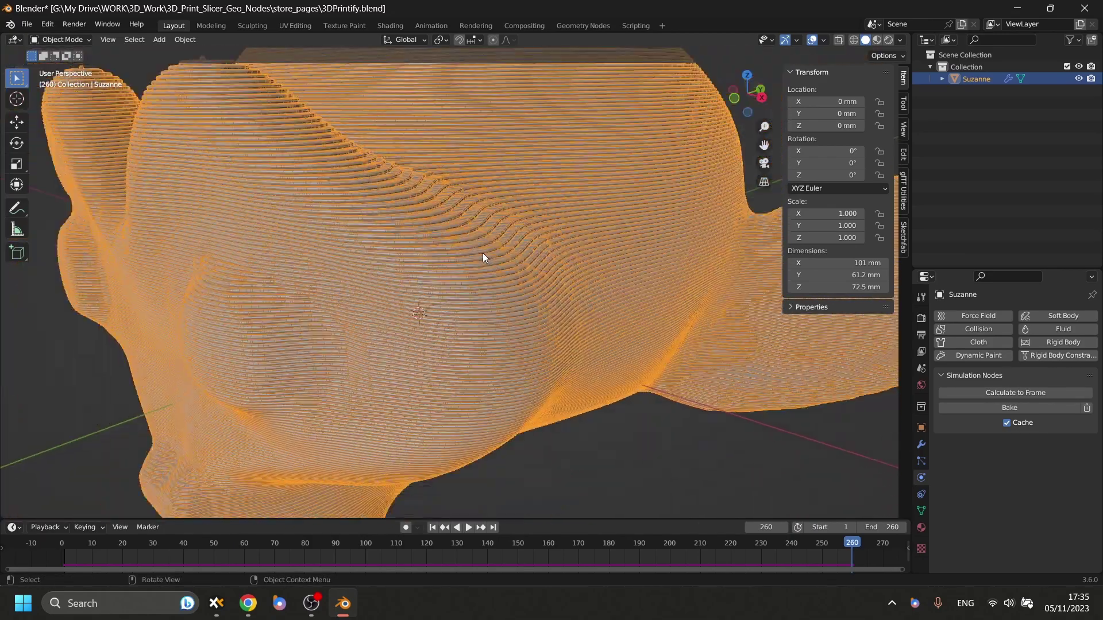
pyautogui.scroll(-4, 494, 241)
pyautogui.moveTo(514, 216); pyautogui.dragTo(461, 205, button='middle')
pyautogui.scroll(4, 460, 205)
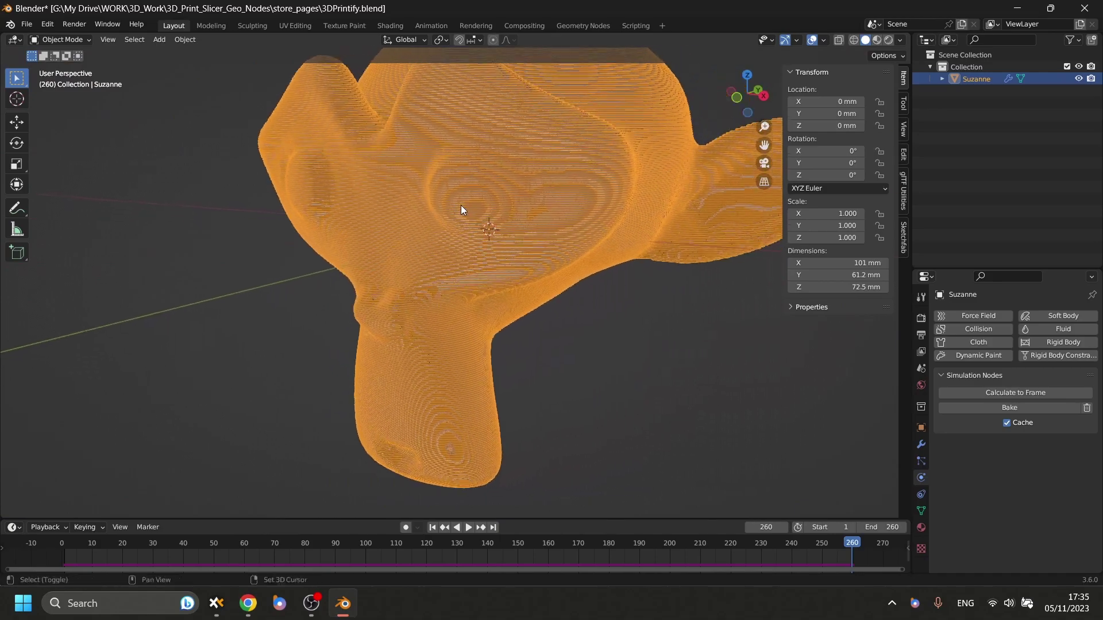
# - Turn the wireframe off and show the 3DPrintify modifier settings (0.28 mm layer height, 0.1 mm precision)
pyautogui.rightClick(523, 214)
pyautogui.click(523, 214)
pyautogui.scroll(-3, 463, 250)
pyautogui.scroll(2, 485, 274)
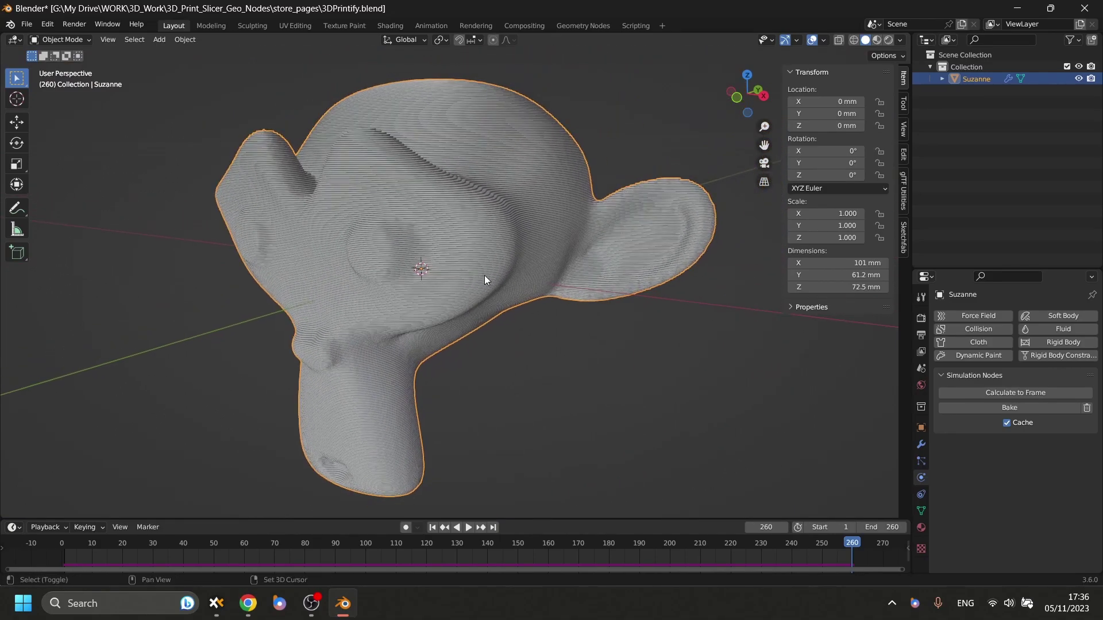
pyautogui.click(921, 444)
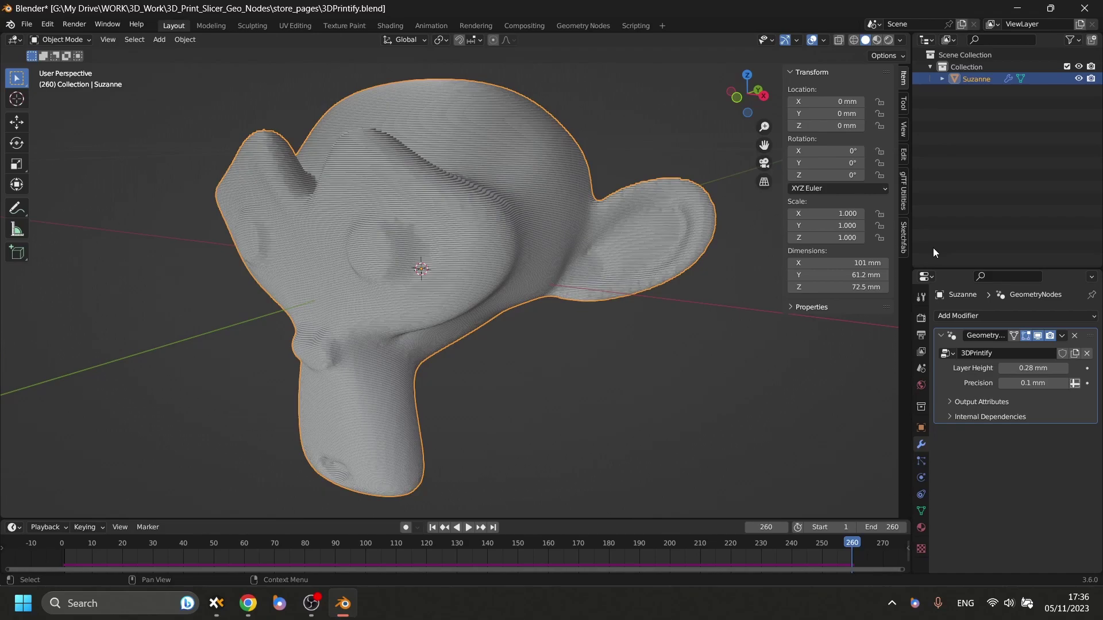
# - Change the 3DPrintify layer height from 0.28 mm to 0.2 mm
pyautogui.click(1032, 369)
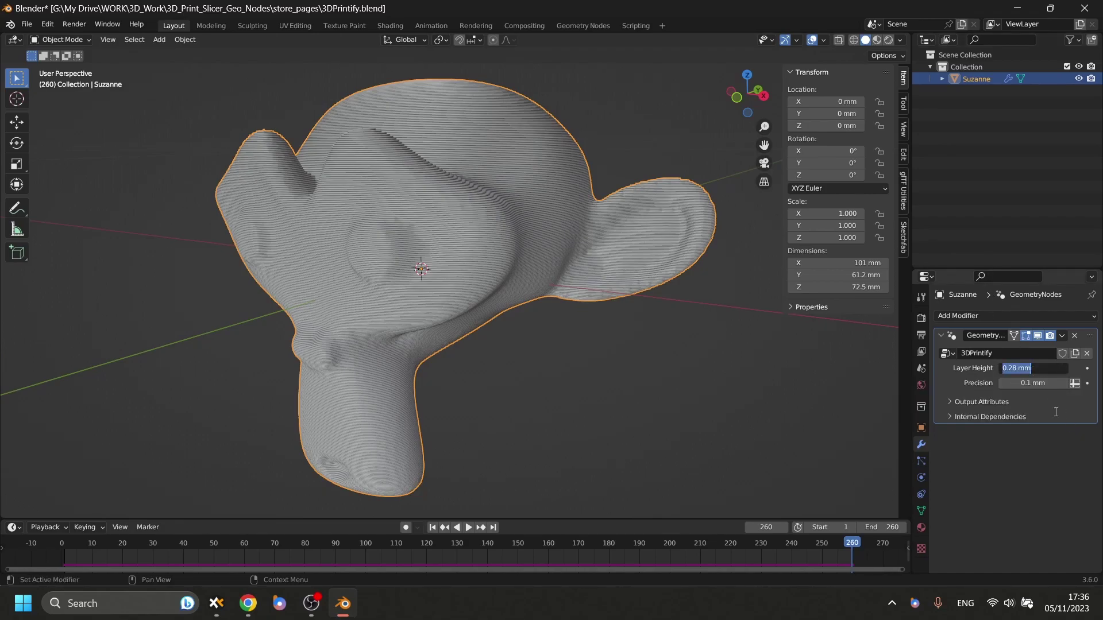
pyautogui.press('BackSpace')
pyautogui.press('Return')
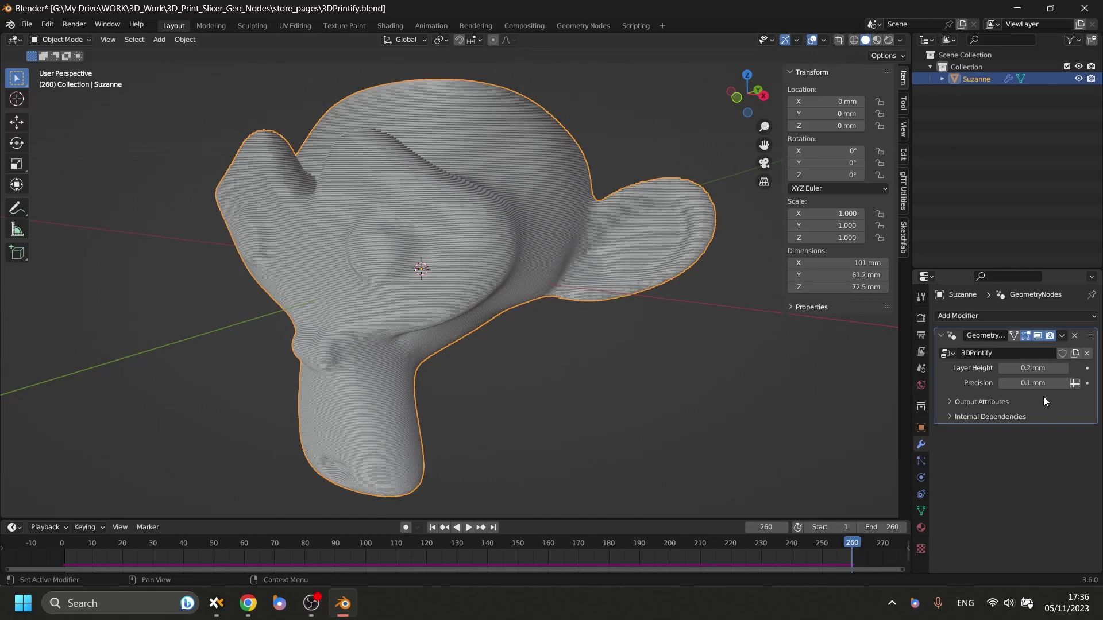
pyautogui.scroll(-1, 1029, 398)
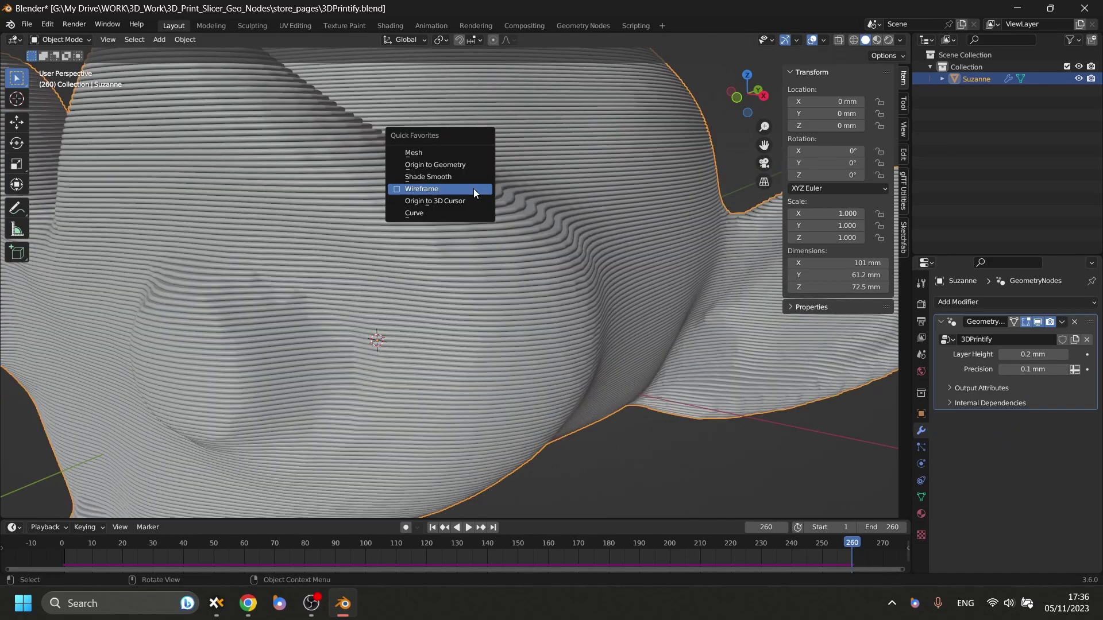
# - Show Suzanne's wireframe, orbit to an oblique view, and draw an annotation stroke across the layer lines
pyautogui.click(474, 188)
pyautogui.moveTo(454, 182); pyautogui.dragTo(477, 205, button='middle')
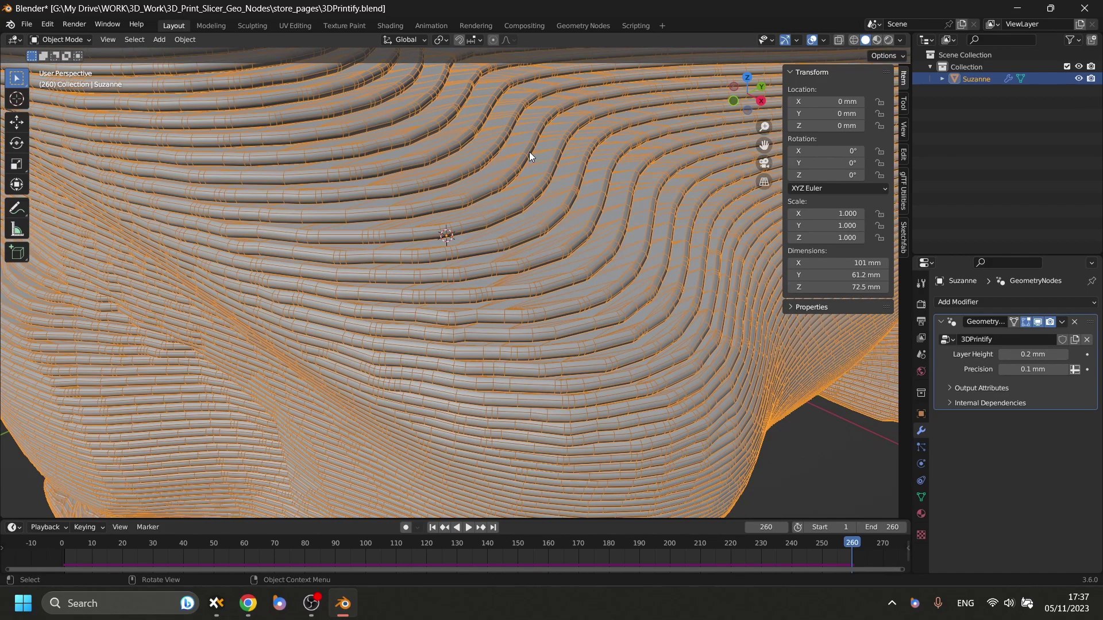
pyautogui.click(16, 208)
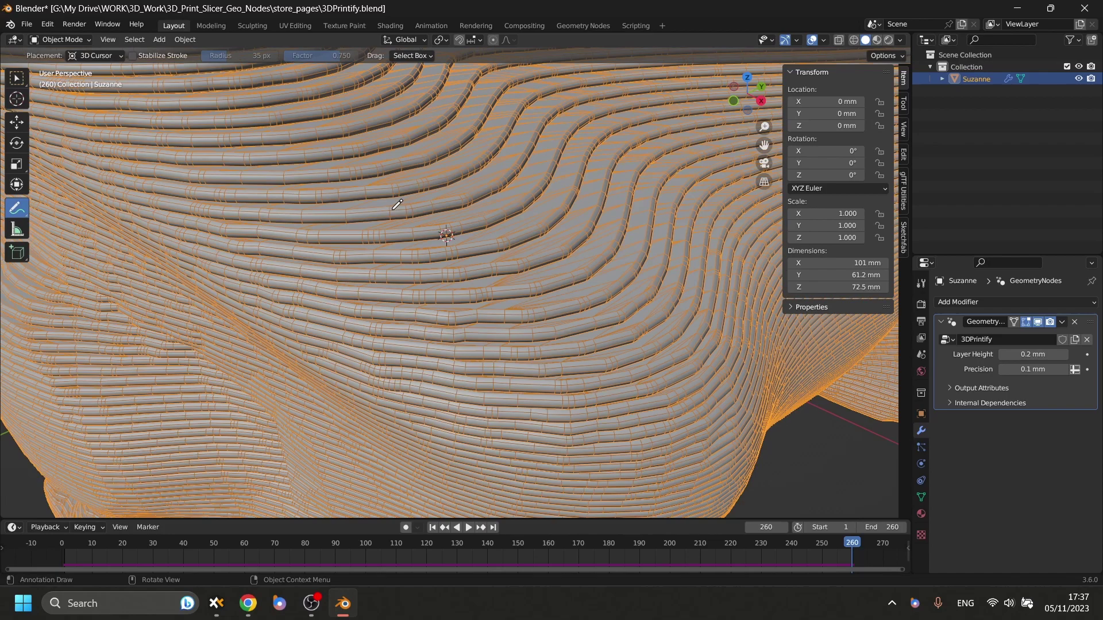
pyautogui.moveTo(391, 210)
pyautogui.mouseDown()
pyautogui.moveTo(429, 193)
pyautogui.moveTo(439, 211)
pyautogui.moveTo(474, 206)
pyautogui.mouseUp()
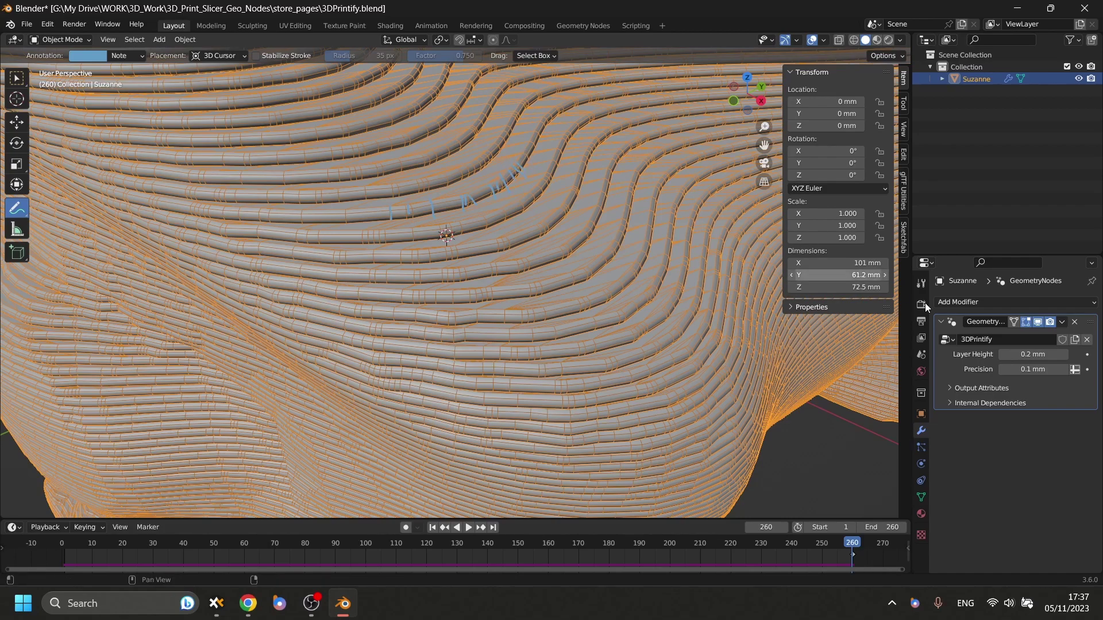
# - Set the 3DPrintify precision to 2 mm and orbit around Suzanne
pyautogui.click(1037, 369)
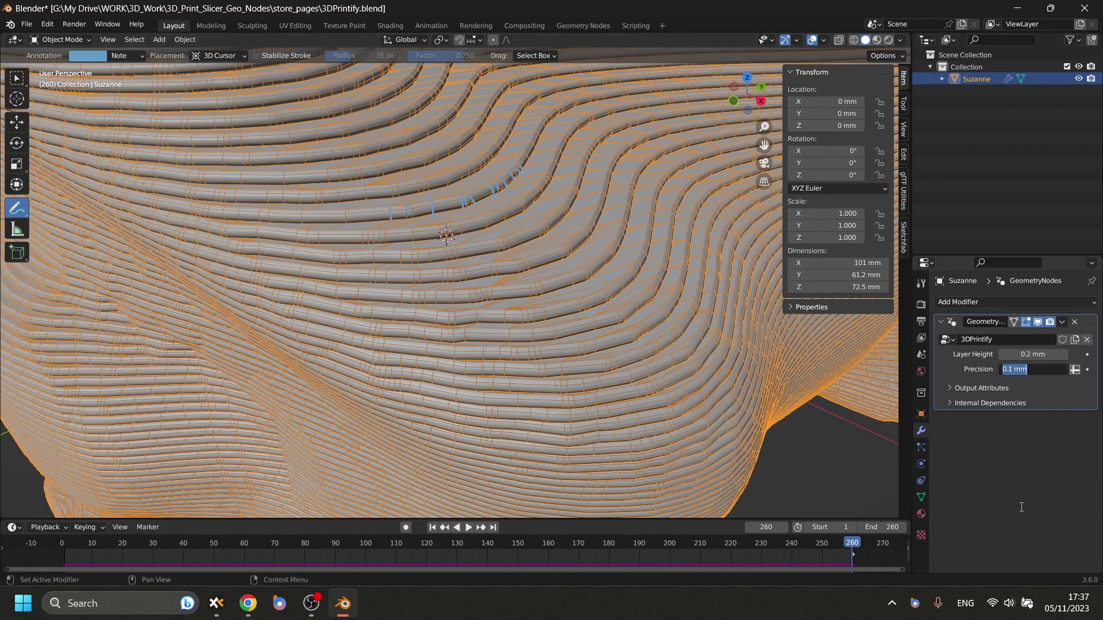
pyautogui.write('2')
pyautogui.press('Return')
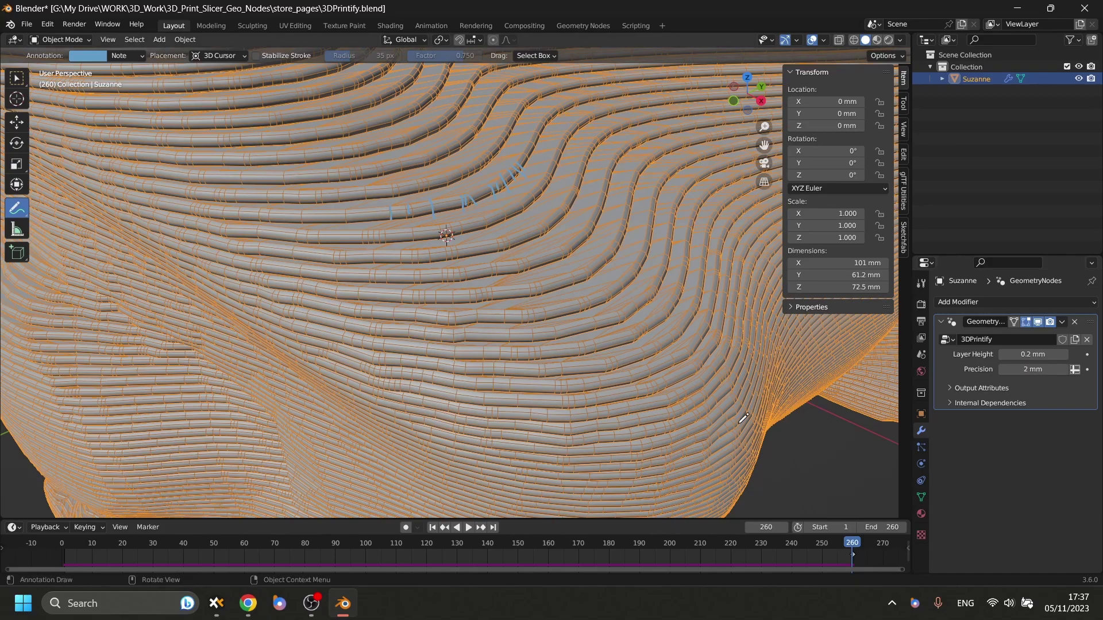
pyautogui.scroll(-10, 513, 179)
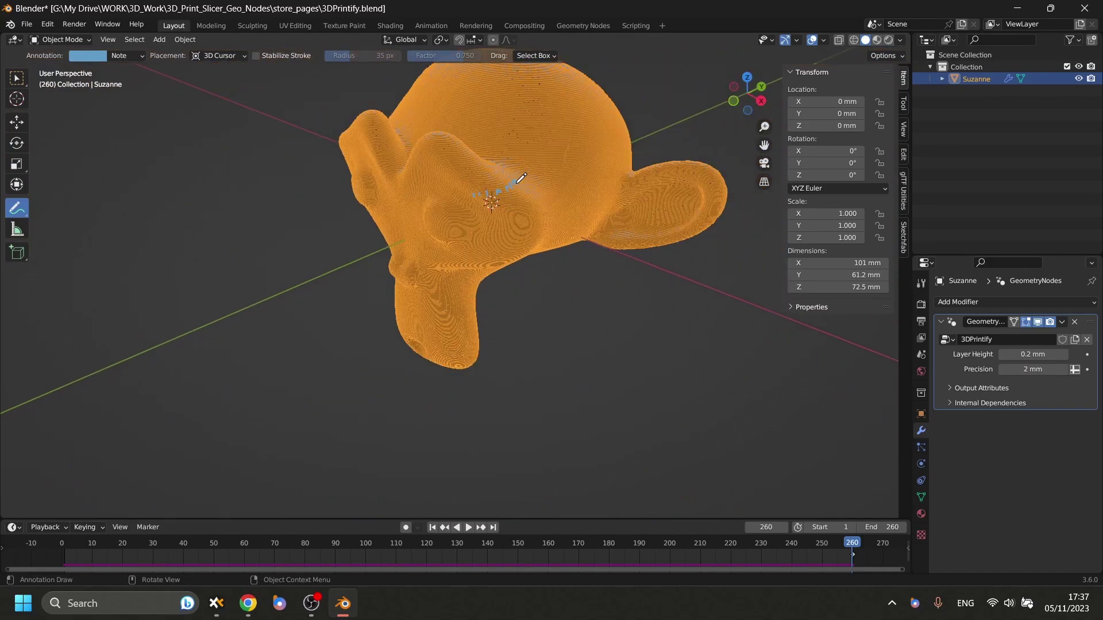
pyautogui.moveTo(504, 137); pyautogui.dragTo(322, 118, button='middle')
# - Return to the select tool and start playing the slicing animation
pyautogui.click(17, 77)
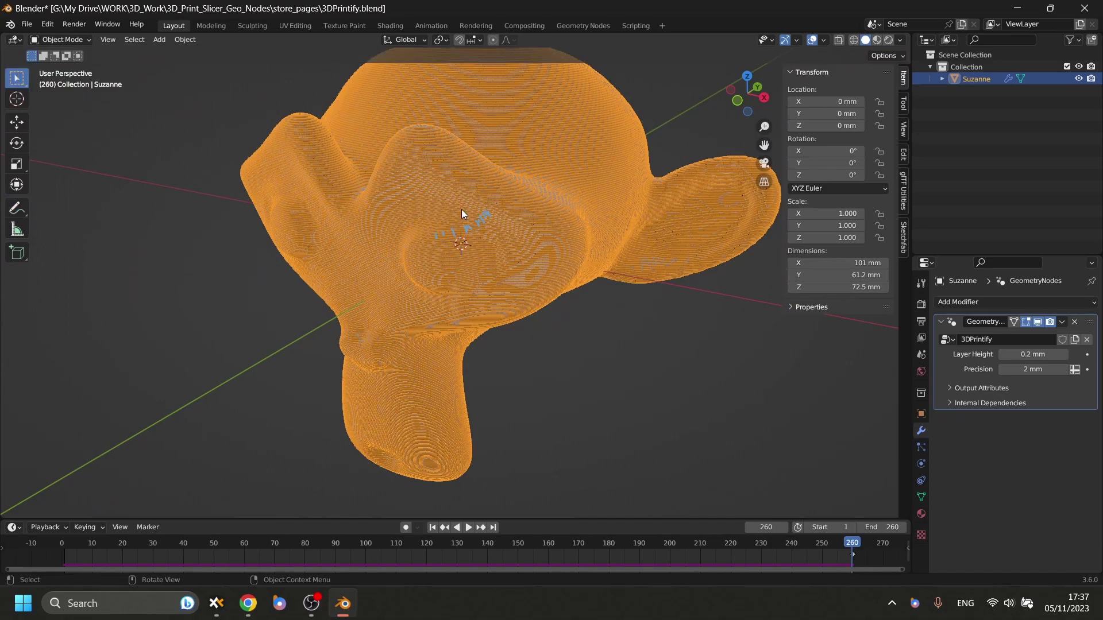
pyautogui.rightClick(460, 210)
pyautogui.press('Escape')
pyautogui.press('space')
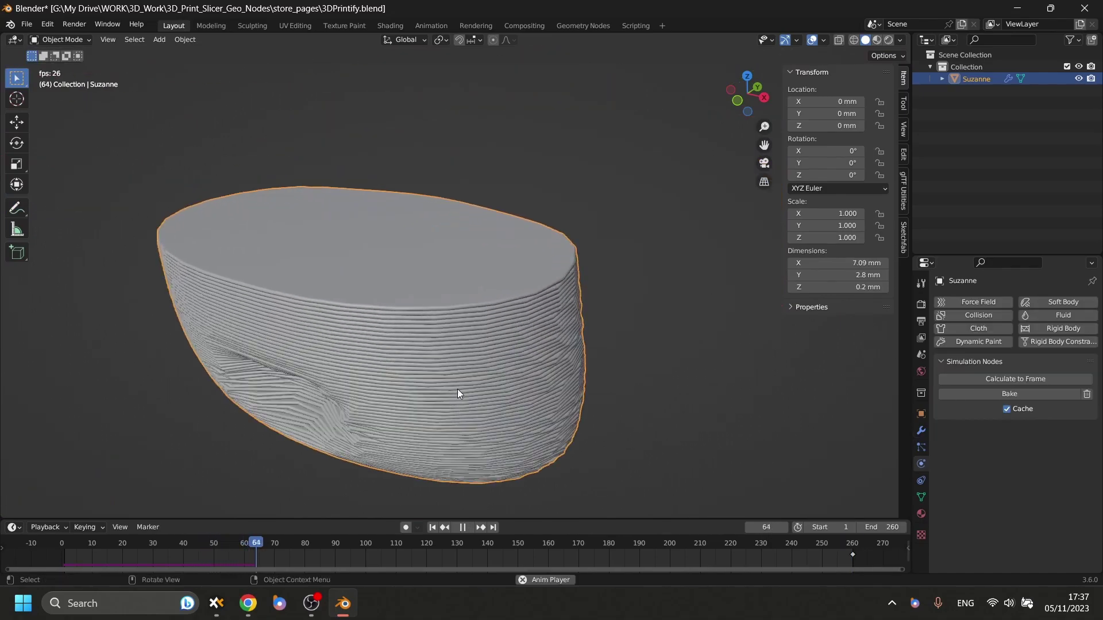
pyautogui.moveTo(453, 375); pyautogui.dragTo(471, 368, button='middle')
pyautogui.scroll(10, 192, 466)
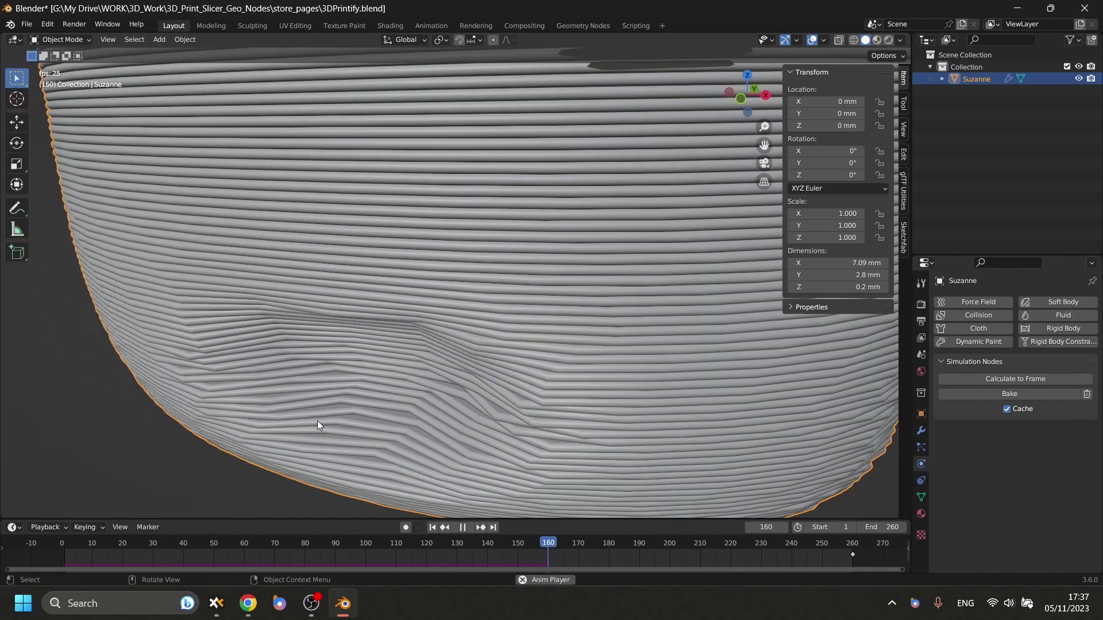
# - Overlay the wireframe on the sliced object while orbiting during playback
pyautogui.rightClick(317, 421)
pyautogui.click(320, 423)
pyautogui.moveTo(320, 423); pyautogui.dragTo(439, 331, button='middle')
pyautogui.scroll(-5, 439, 332)
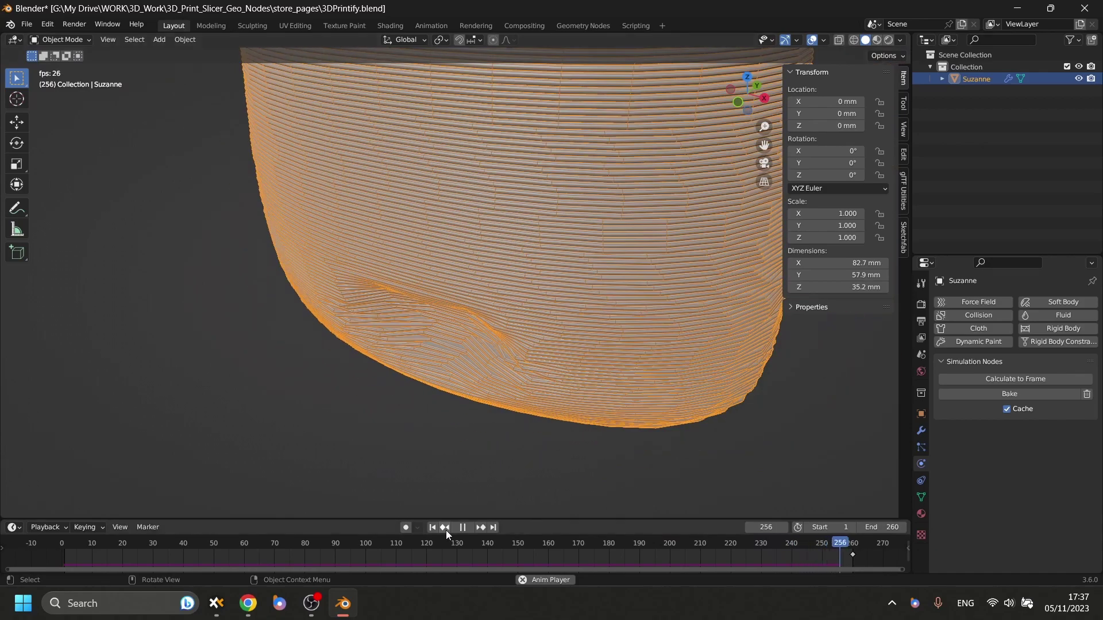
# - Pause at the last frame (400) and orbit to inspect the coarse layers around the ear
pyautogui.click(463, 527)
pyautogui.click(487, 528)
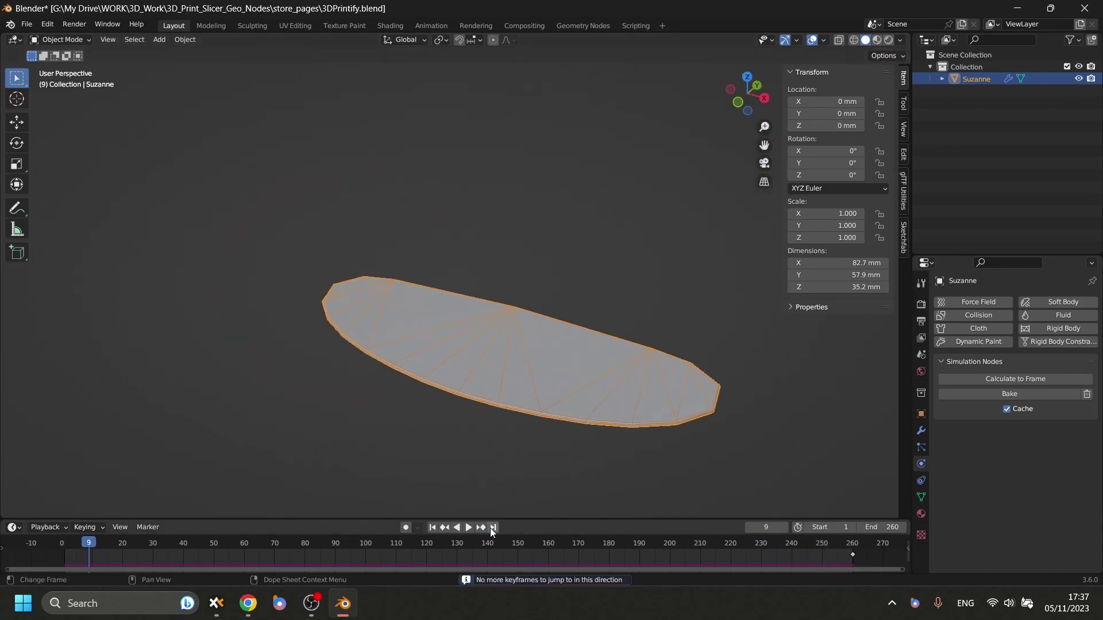
pyautogui.click(491, 528)
pyautogui.moveTo(550, 233); pyautogui.dragTo(492, 254, button='middle')
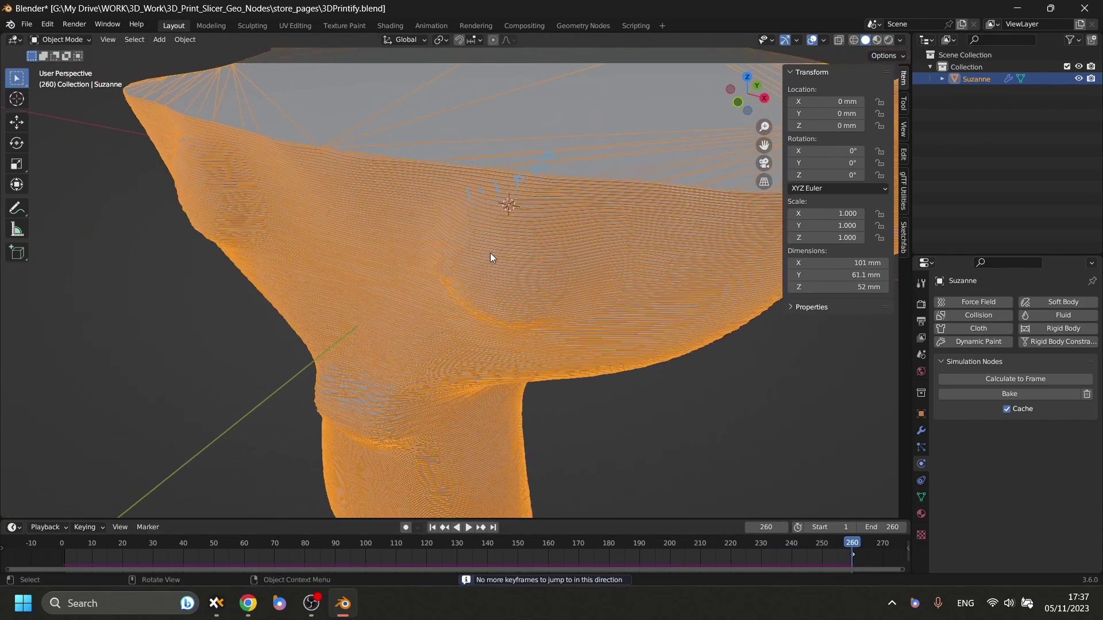
pyautogui.scroll(6, 500, 255)
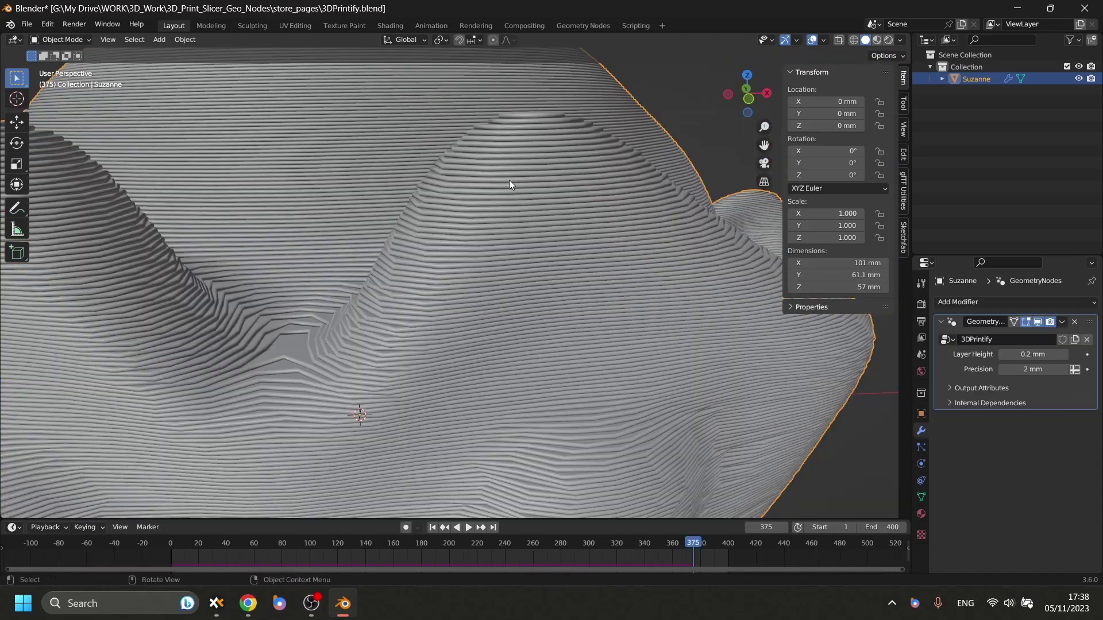
pyautogui.moveTo(509, 181); pyautogui.dragTo(359, 328, button='middle')
pyautogui.click(1033, 370)
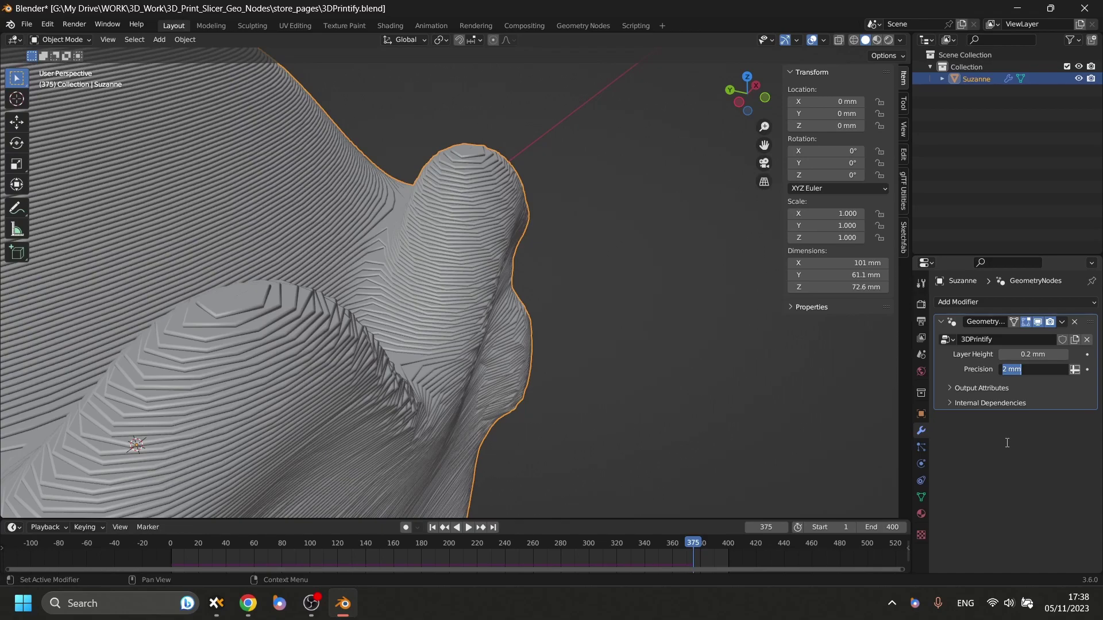
# - Change the precision from 2 mm back to 0.1 mm and orbit to a frontal view of Suzanne
pyautogui.press('BackSpace')
pyautogui.press('Return')
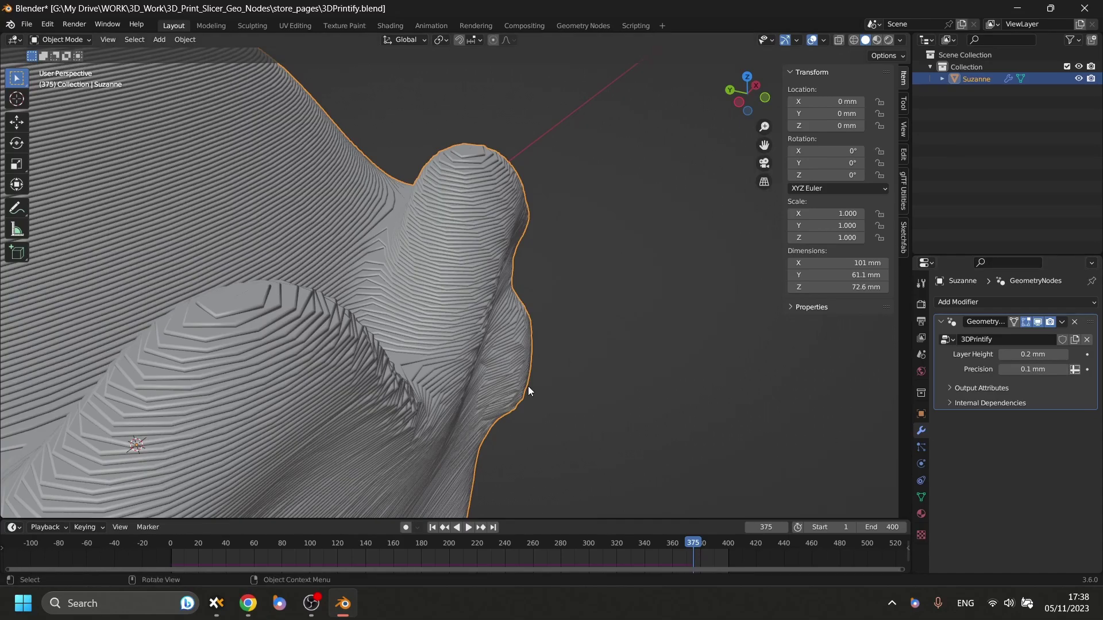
pyautogui.scroll(-6, 440, 347)
pyautogui.scroll(3, 399, 368)
pyautogui.scroll(-3, 401, 343)
pyautogui.moveTo(401, 343); pyautogui.dragTo(543, 404, button='middle')
pyautogui.scroll(3, 543, 404)
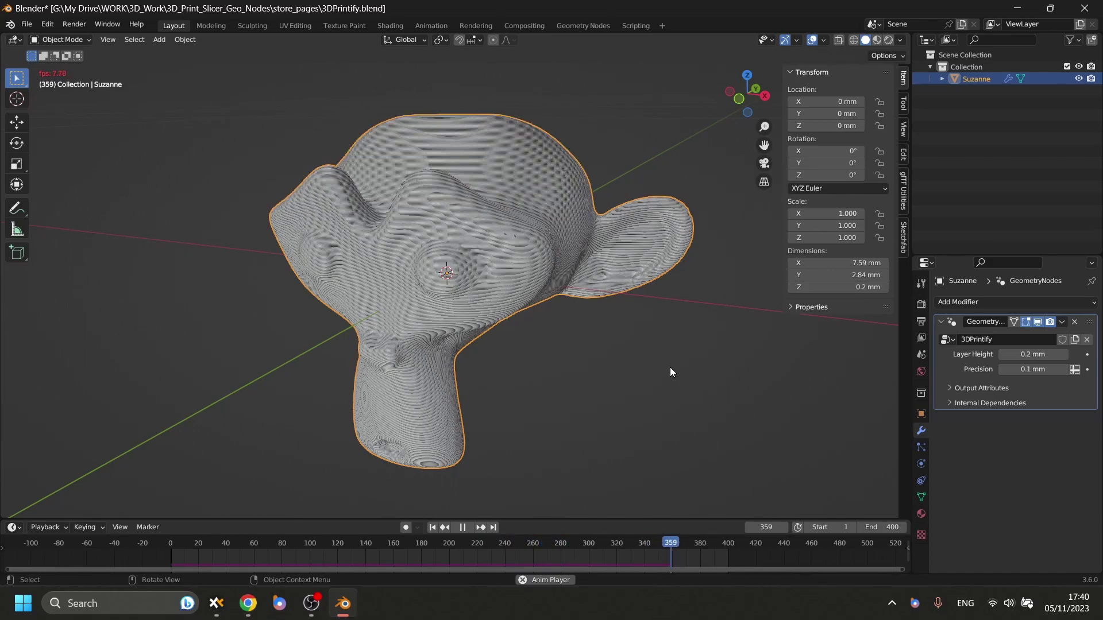
# - Stop playback and assign the PLA material to Suzanne in the Shading workspace
pyautogui.click(463, 530)
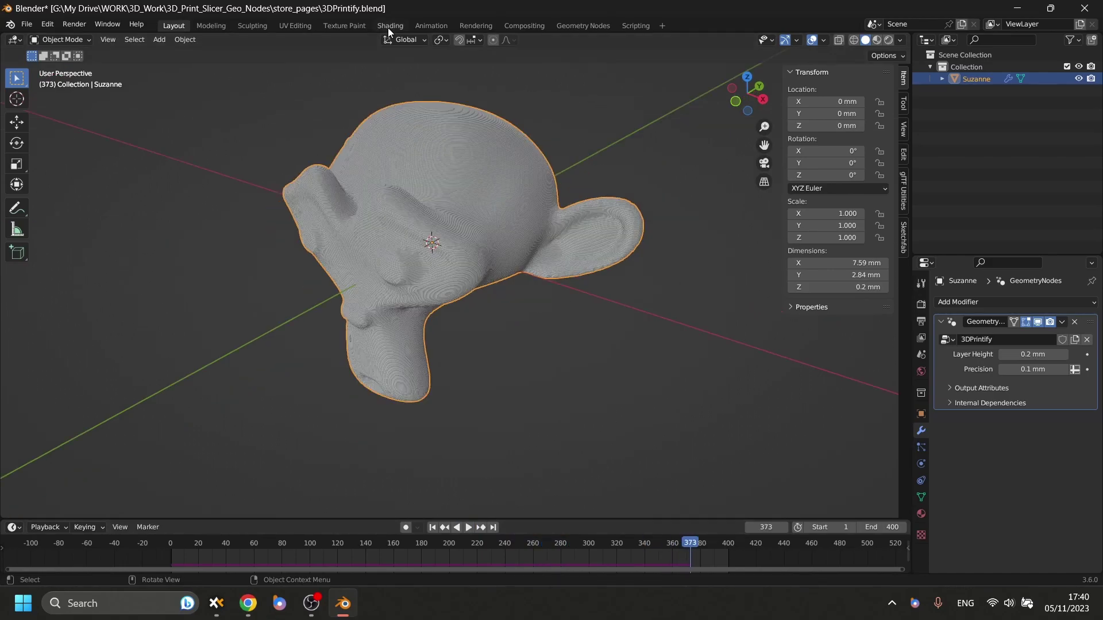
pyautogui.click(390, 25)
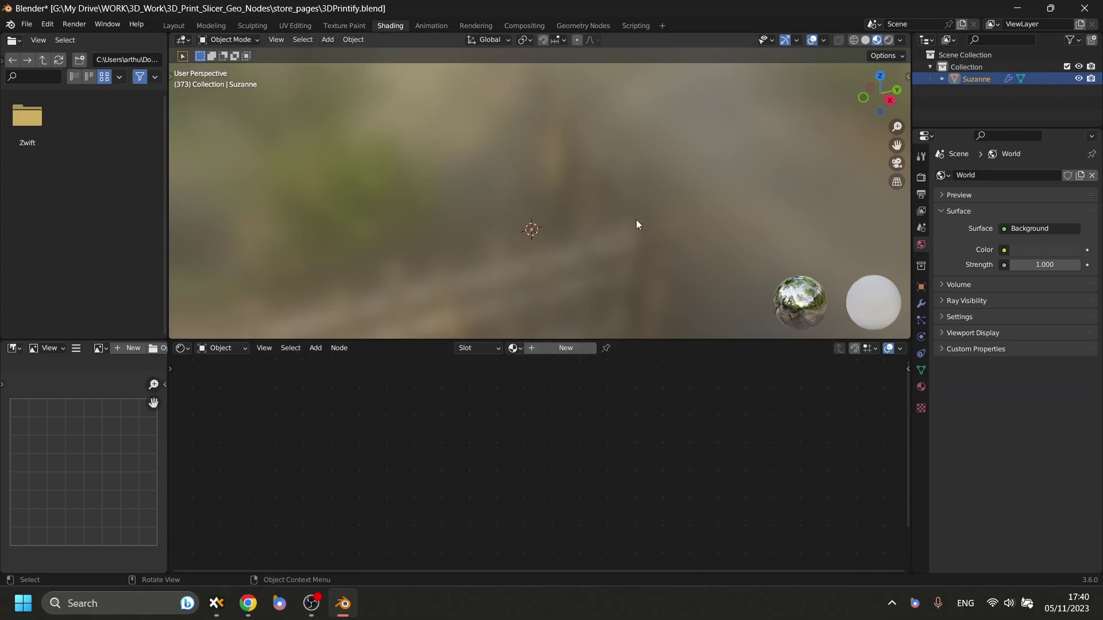
pyautogui.scroll(4, 597, 212)
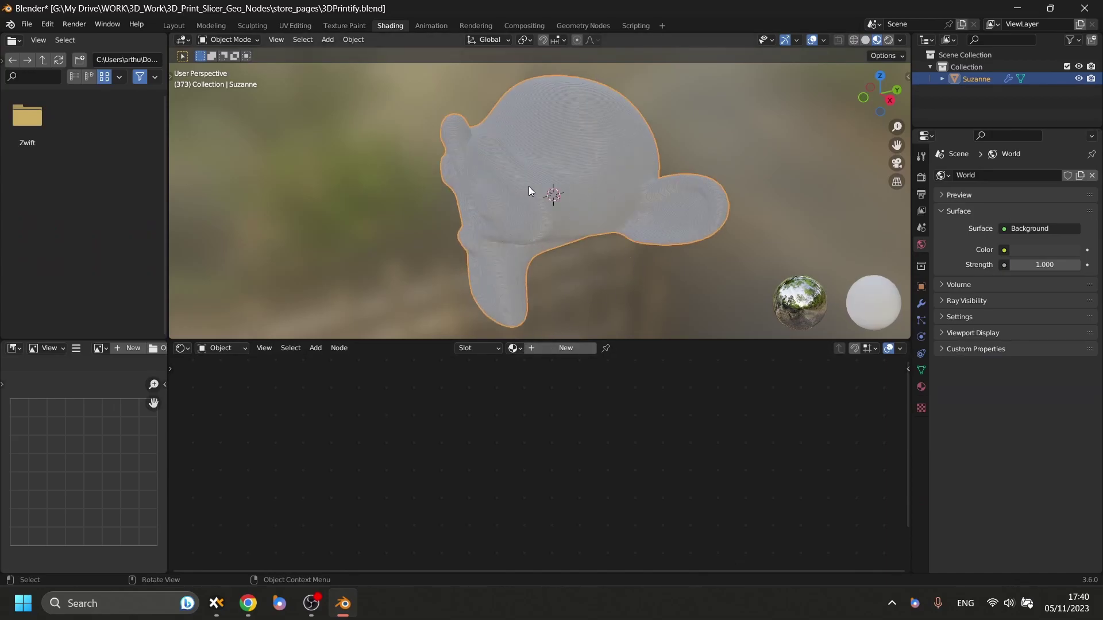
pyautogui.click(514, 348)
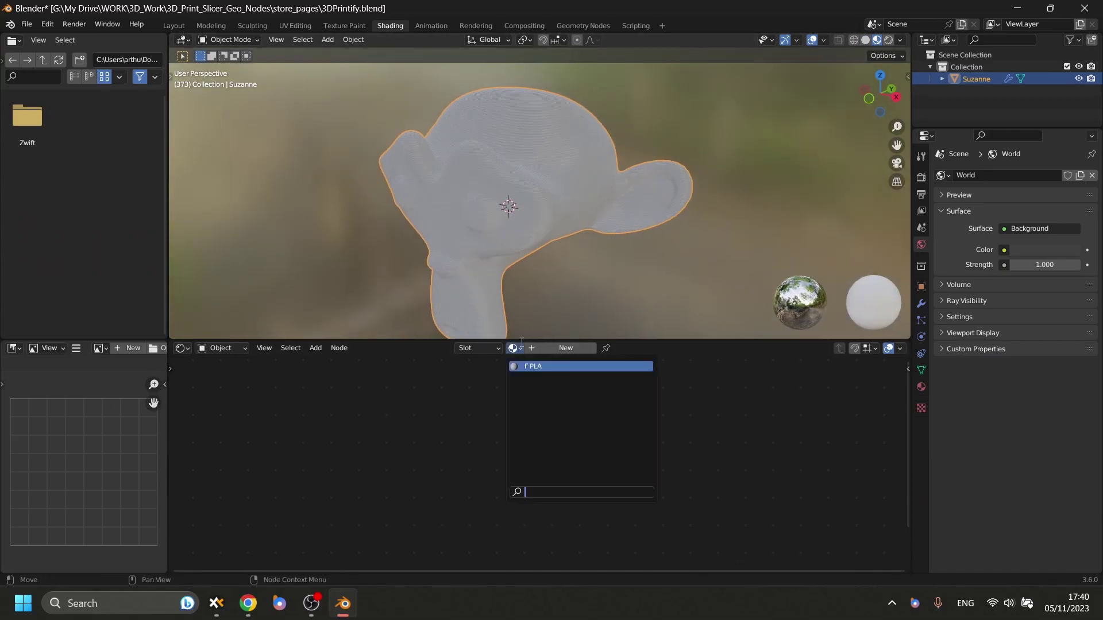
pyautogui.click(539, 366)
pyautogui.scroll(5, 533, 385)
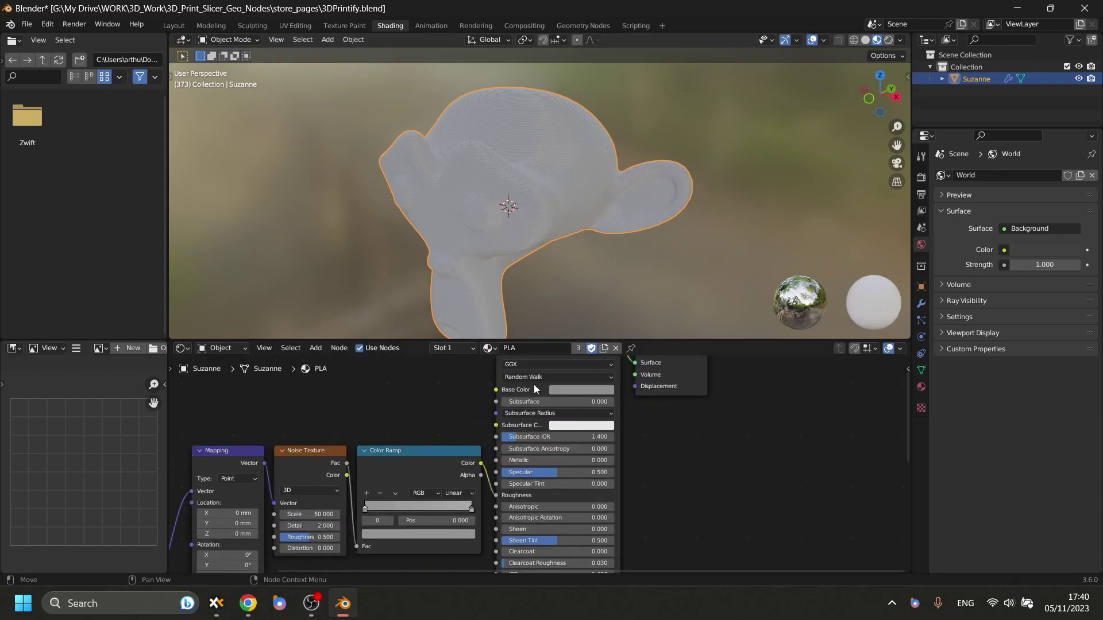
# - Darken the PLA base colour to near-black (value 0.016)
pyautogui.click(601, 393)
pyautogui.moveTo(657, 251); pyautogui.dragTo(655, 278)
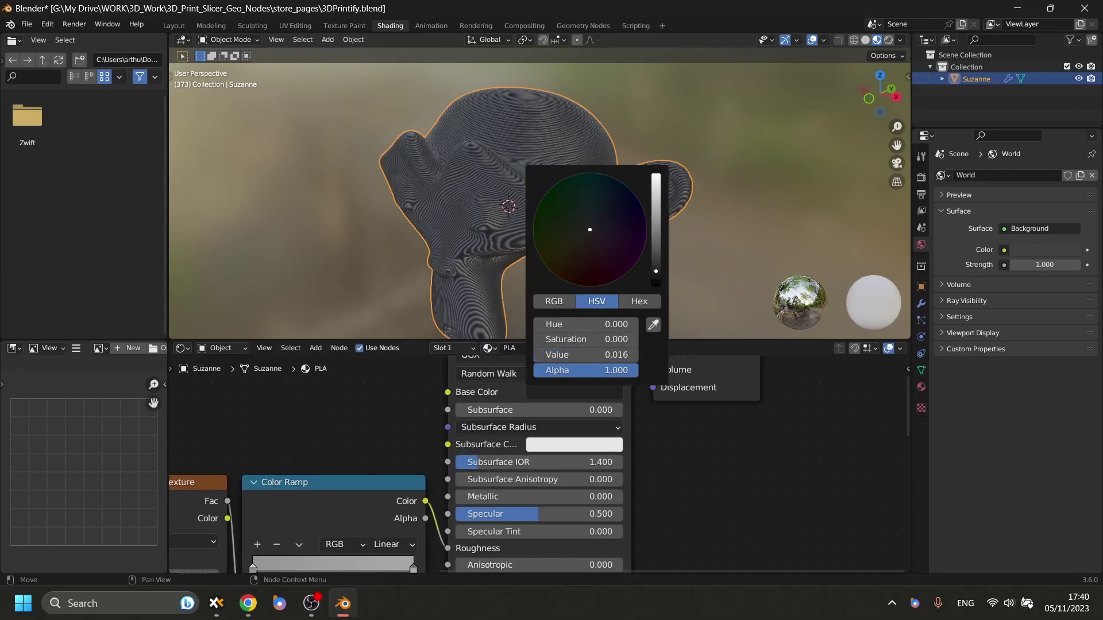
pyautogui.moveTo(633, 128); pyautogui.dragTo(548, 159, button='middle')
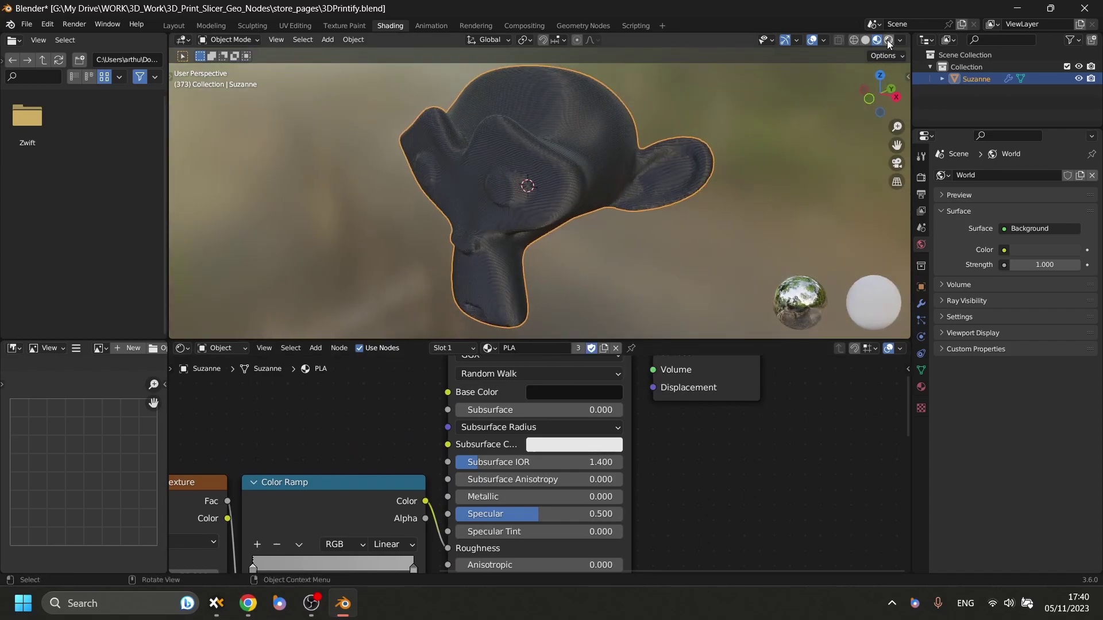
# - Preview Suzanne in Rendered shading with the built-in outdoor environment, Scene World off and overlays hidden
pyautogui.press('z')
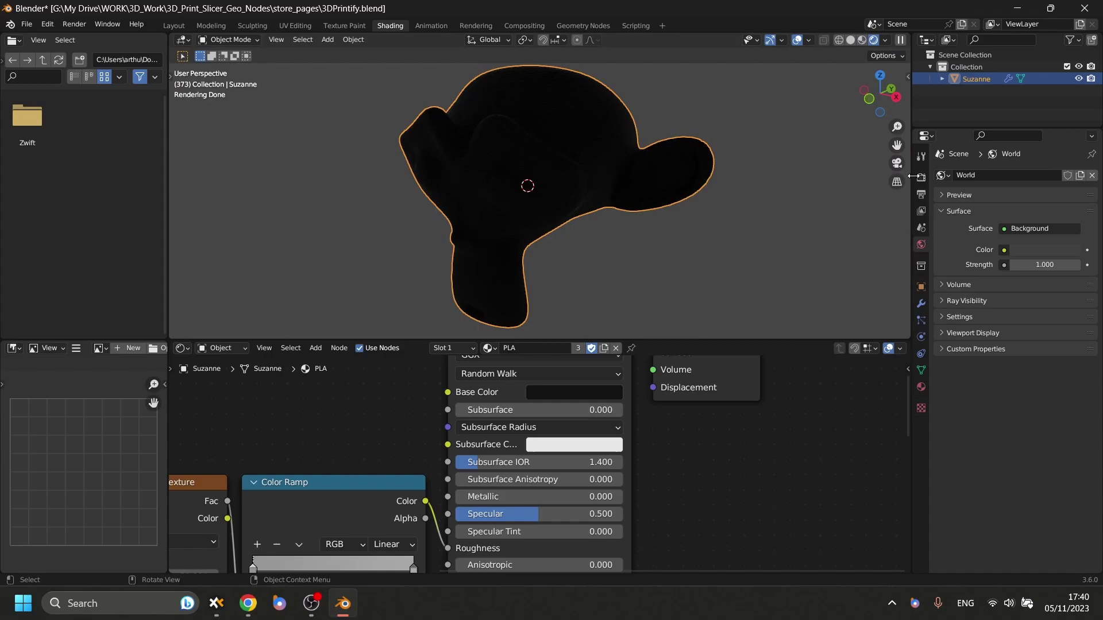
pyautogui.click(886, 41)
pyautogui.click(841, 114)
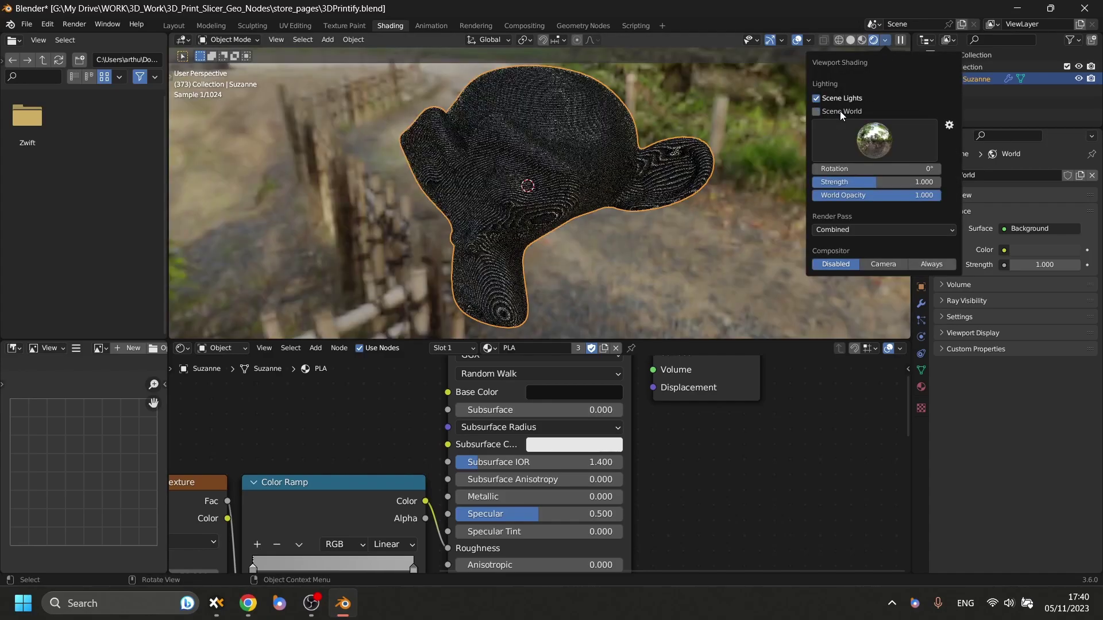
pyautogui.moveTo(642, 340); pyautogui.dragTo(643, 358)
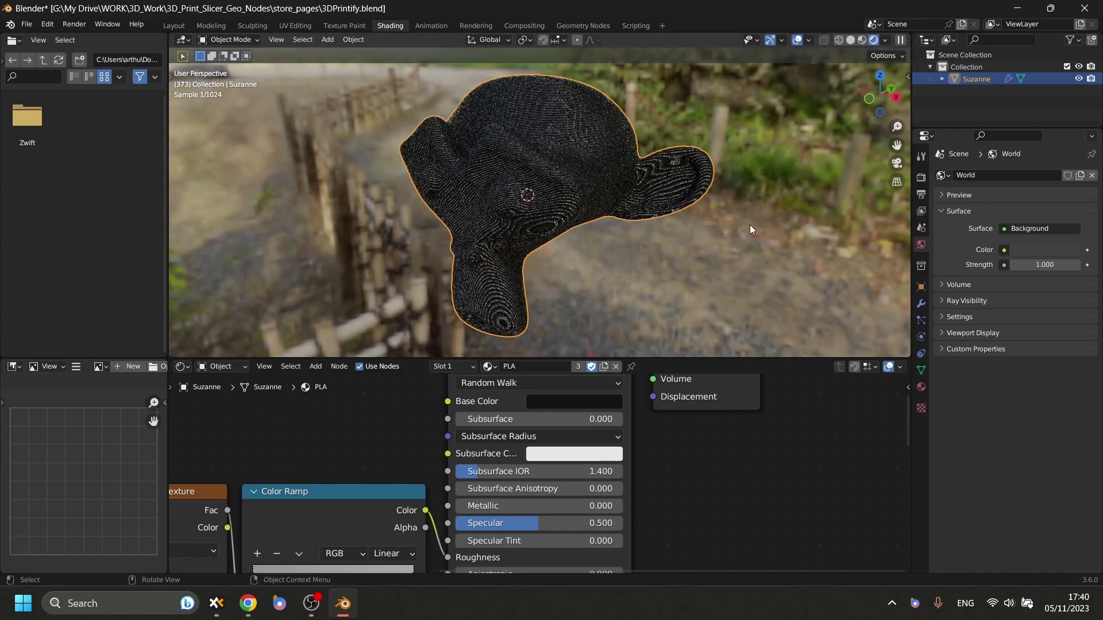
pyautogui.click(799, 39)
pyautogui.moveTo(619, 153); pyautogui.dragTo(500, 167, button='middle')
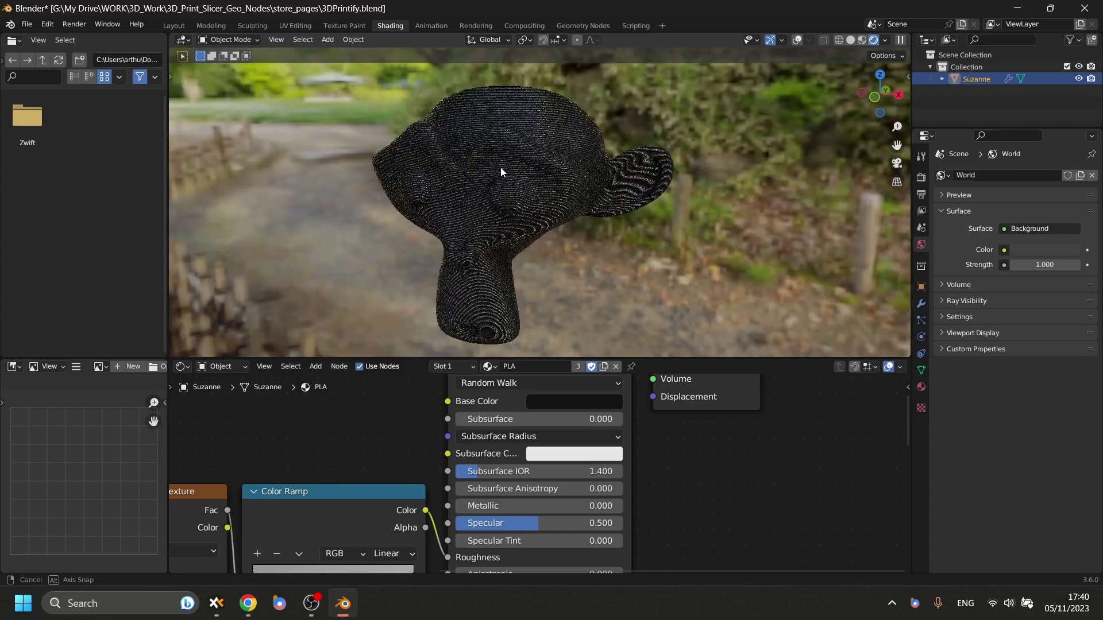
# - Add a camera, look through it, and move it back to frame Suzanne
pyautogui.hotkey('shift', 'a')
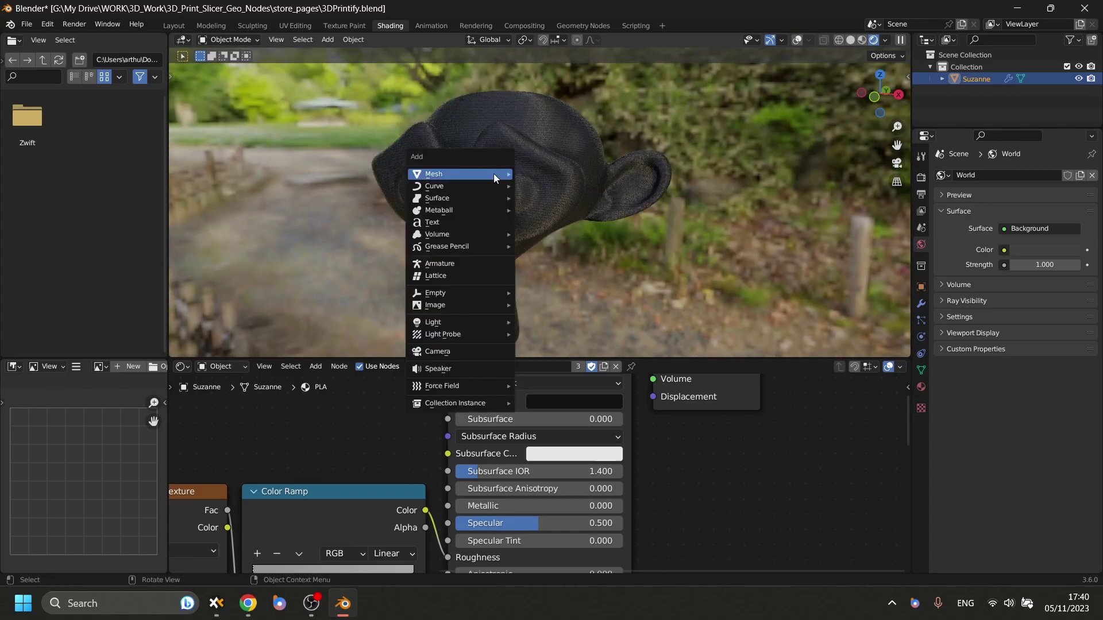
pyautogui.click(467, 356)
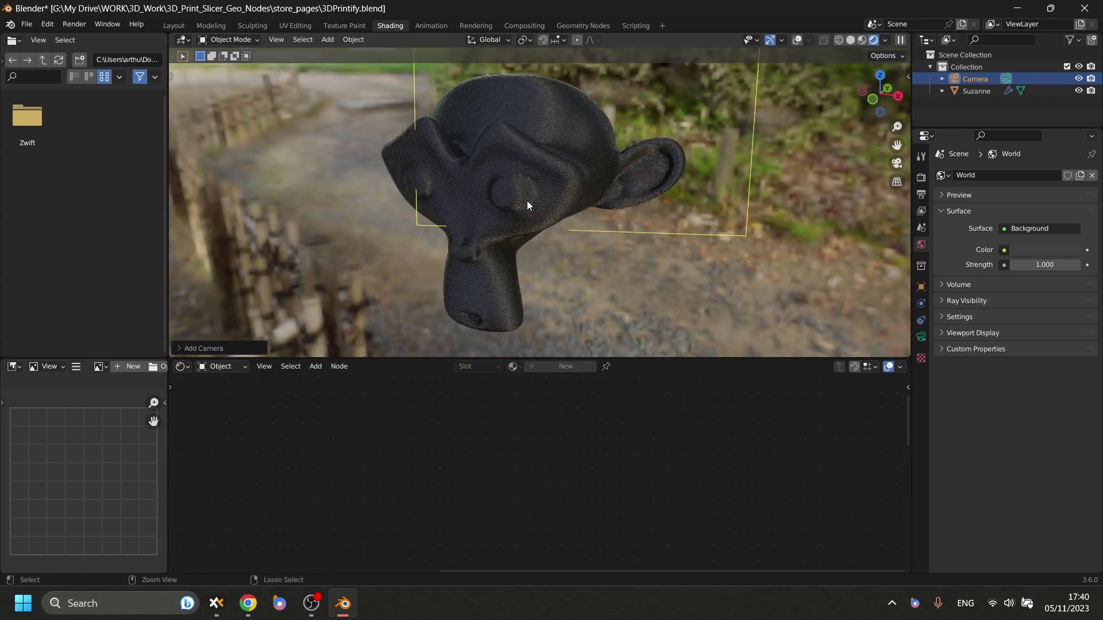
pyautogui.press('ctrl+alt+KP_0')
pyautogui.press('g')
pyautogui.press('z')
pyautogui.press('z')
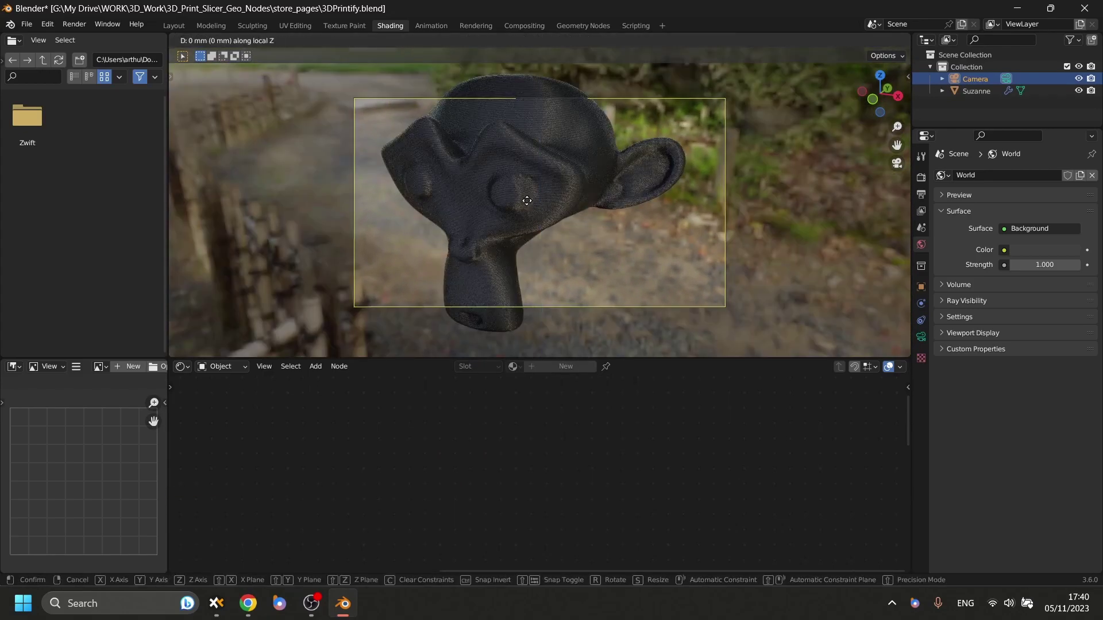
pyautogui.click(576, 309)
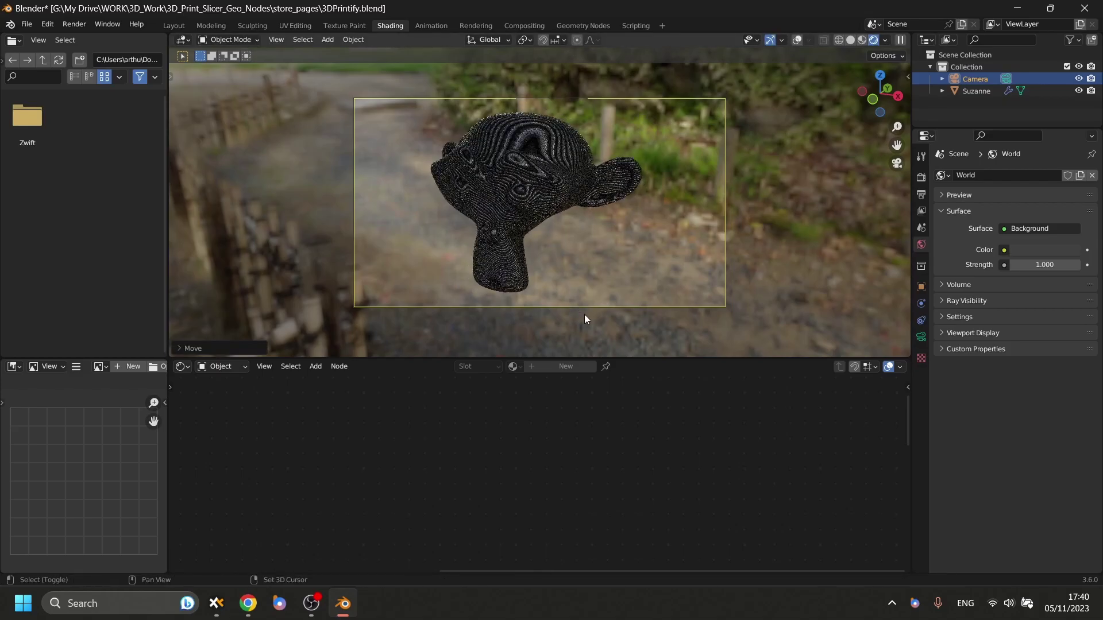
pyautogui.press('g')
pyautogui.click(576, 291)
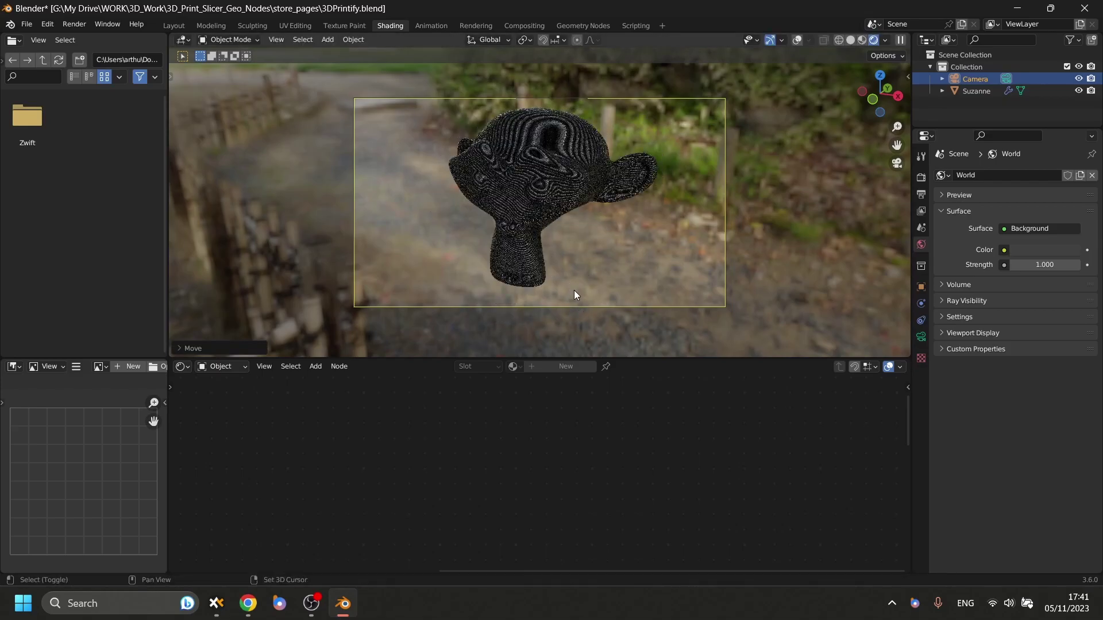
# - Add a plane, lower it beneath Suzanne, and scale it up as the ground
pyautogui.hotkey('shift', 'a')
pyautogui.moveTo(601, 53)
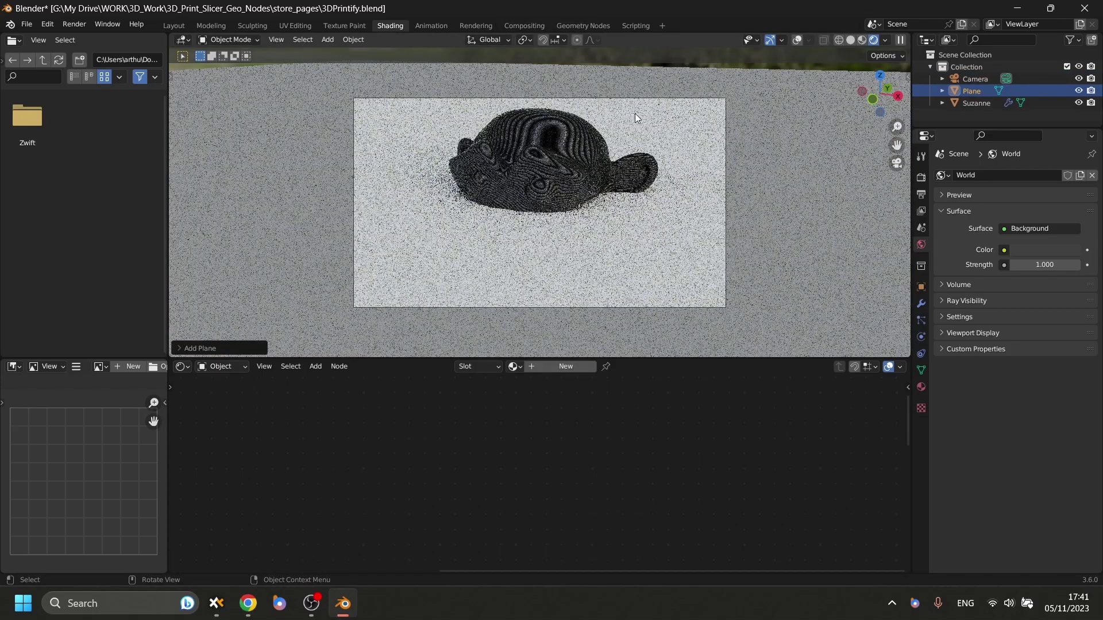
pyautogui.press('g')
pyautogui.press('z')
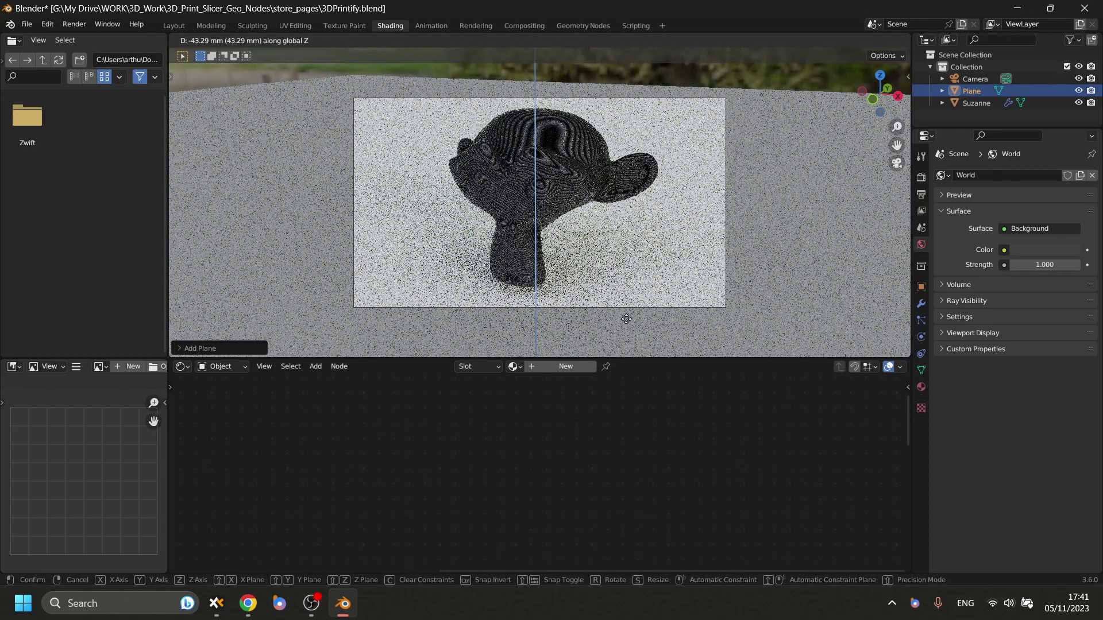
pyautogui.press('s')
pyautogui.click(681, 272)
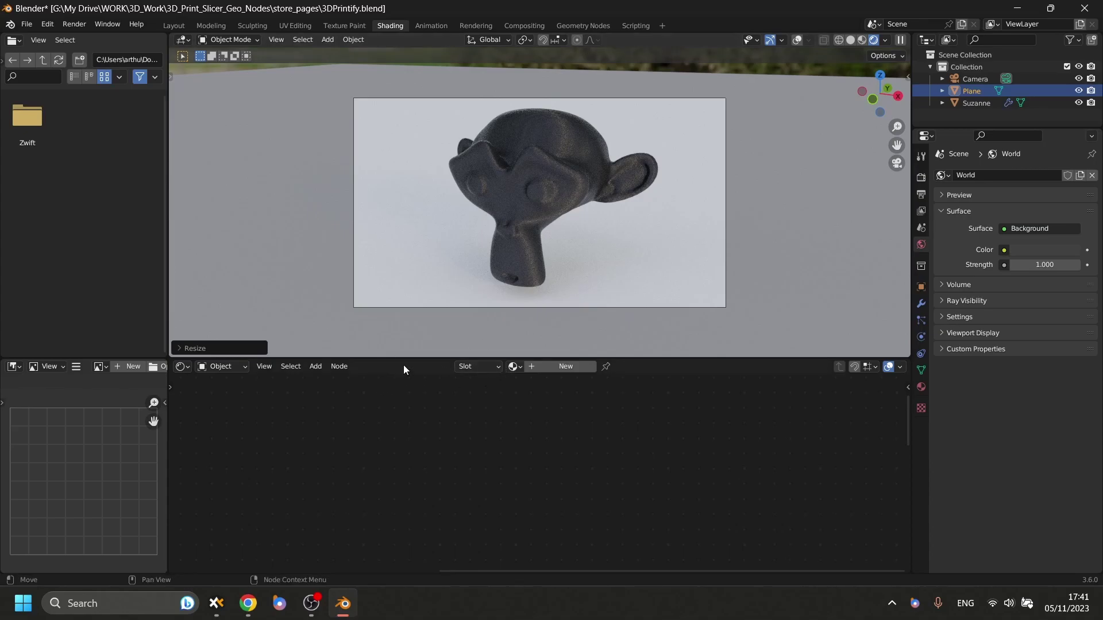
# - Switch the Shader Editor to the World node tree and frame its nodes
pyautogui.click(513, 367)
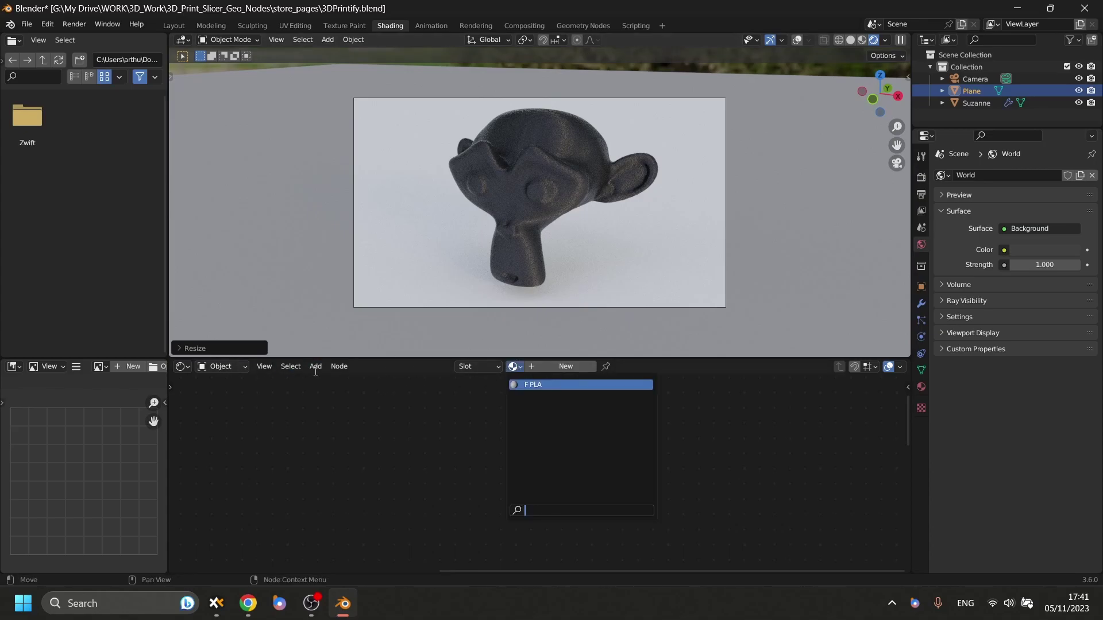
pyautogui.click(190, 364)
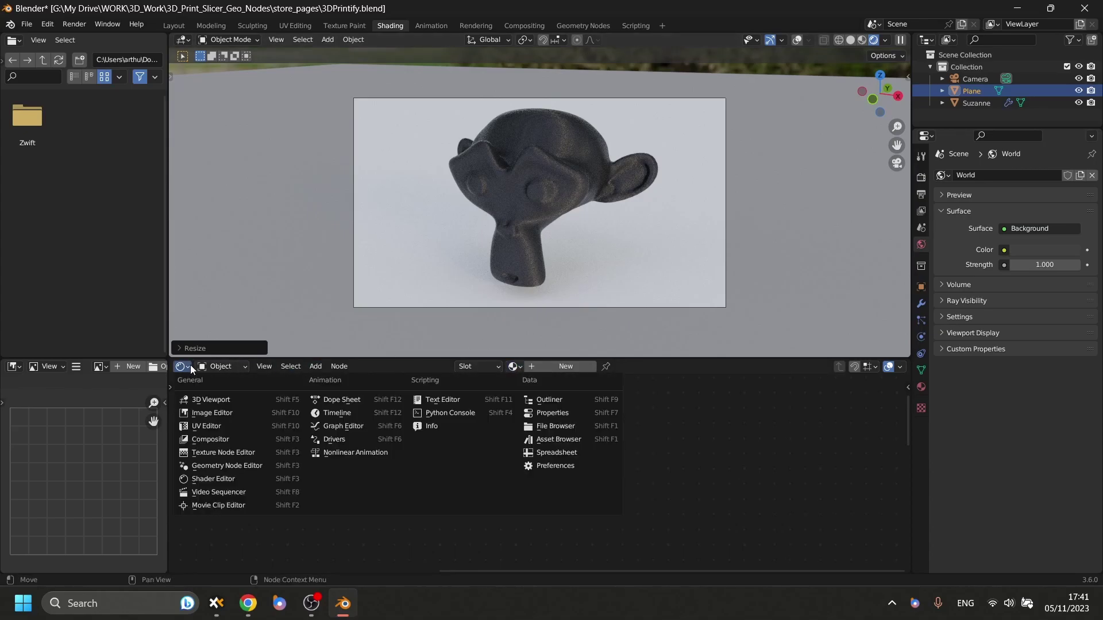
pyautogui.click(191, 364)
pyautogui.click(221, 366)
pyautogui.click(224, 391)
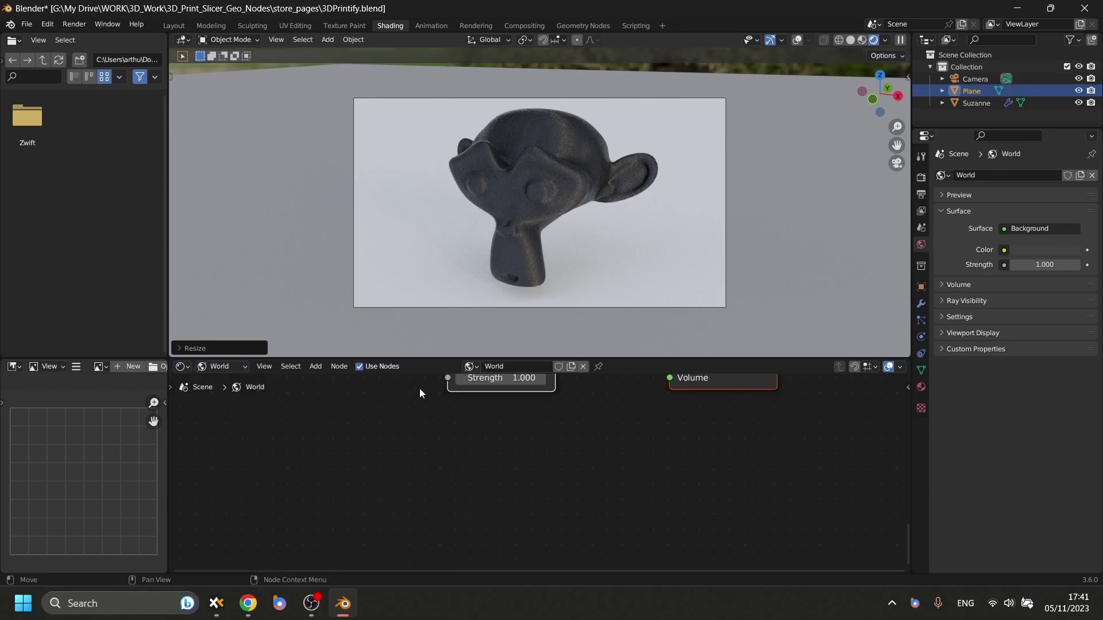
pyautogui.press('Home')
# - Add an Environment Texture node and connect its Color to the Background Color
pyautogui.hotkey('shift', 'a')
pyautogui.write('en')
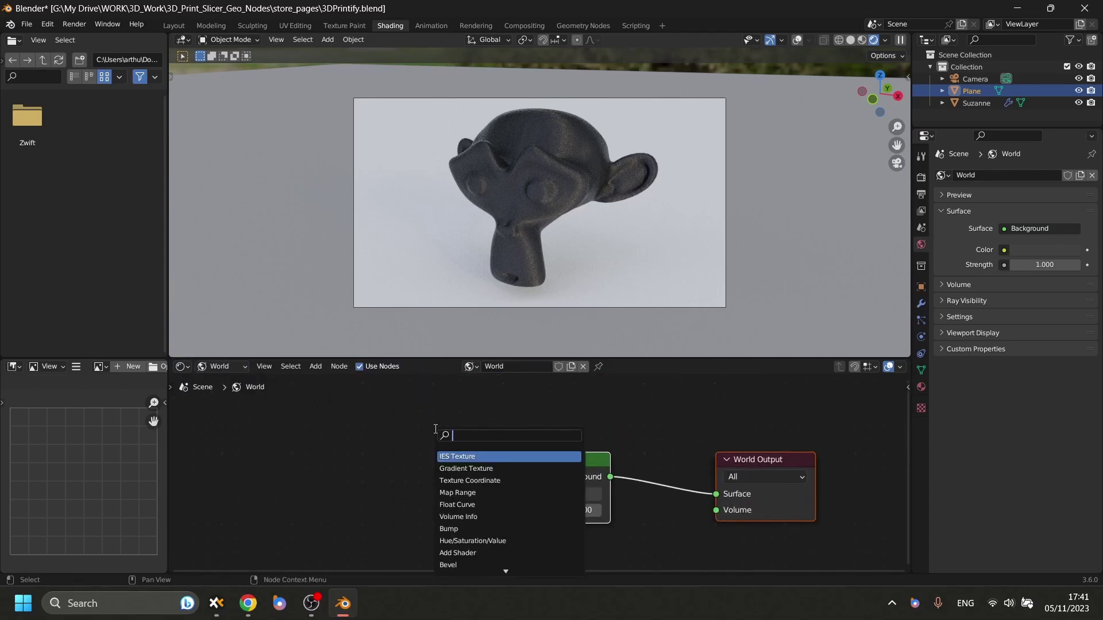
pyautogui.press('Return')
pyautogui.click(273, 443)
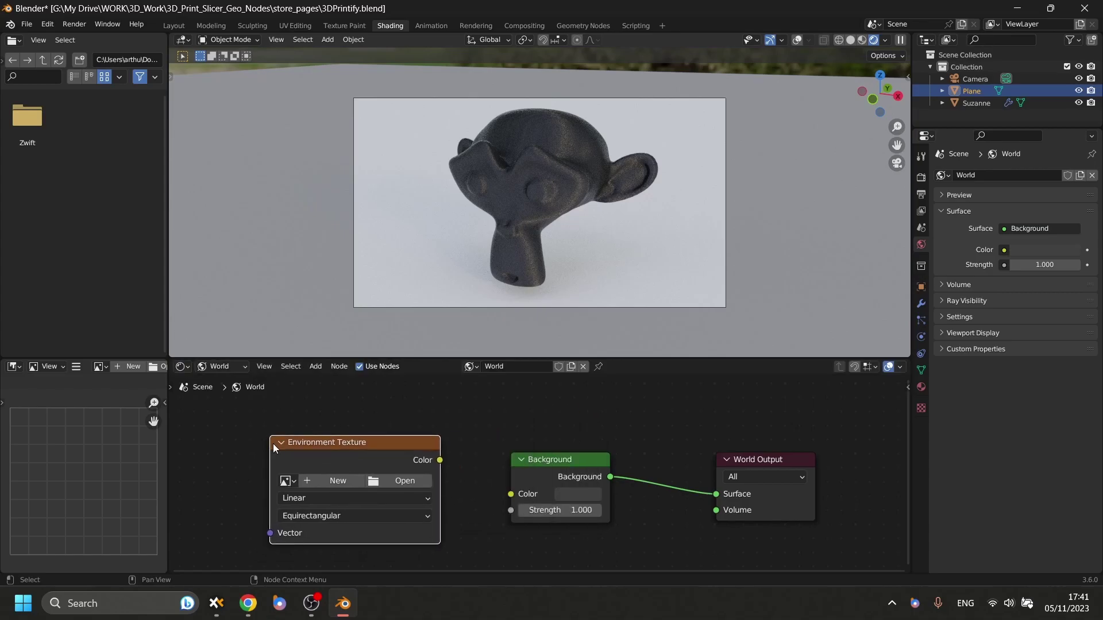
pyautogui.scroll(2, 460, 460)
pyautogui.moveTo(435, 459); pyautogui.dragTo(521, 502)
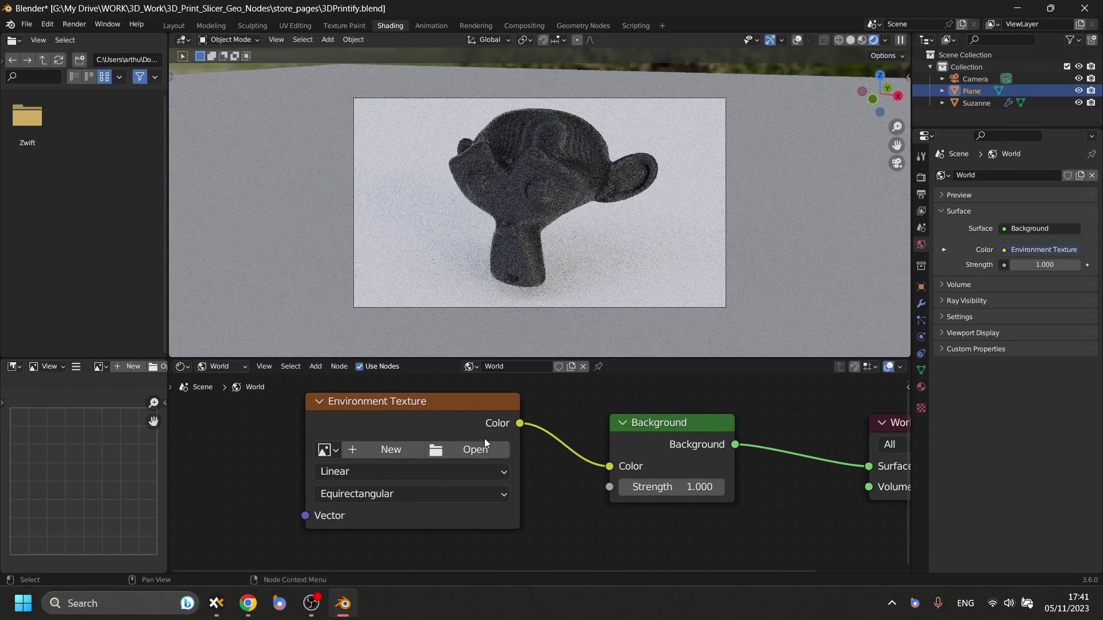
# - Load forest.exr from the Eevee HDRI folder as the environment image
pyautogui.click(481, 449)
pyautogui.click(203, 379)
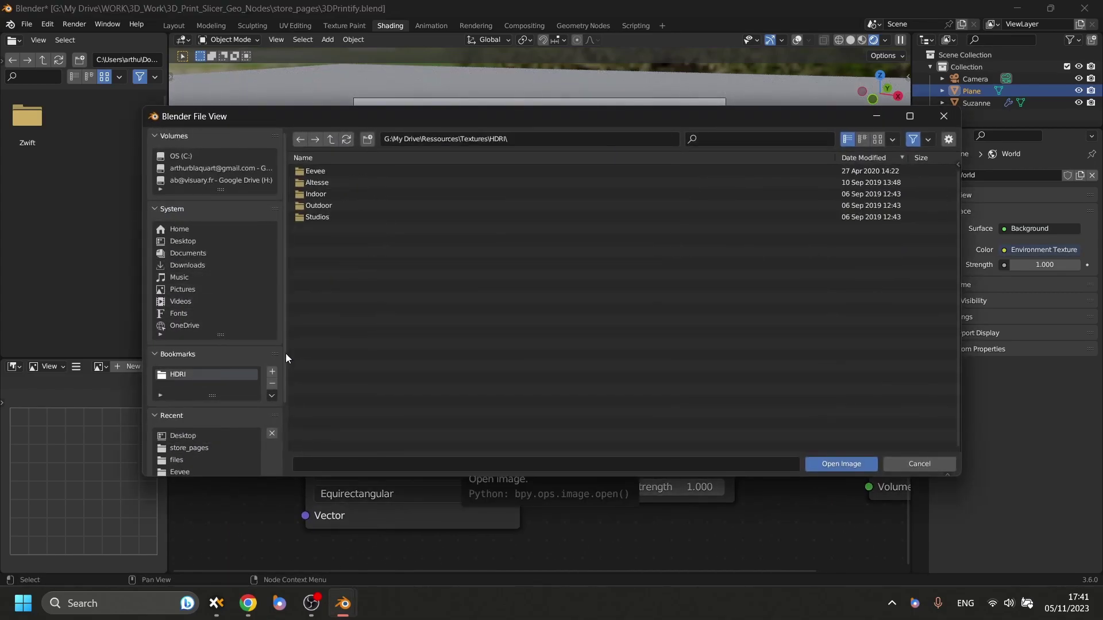
pyautogui.doubleClick(320, 175)
pyautogui.click(877, 139)
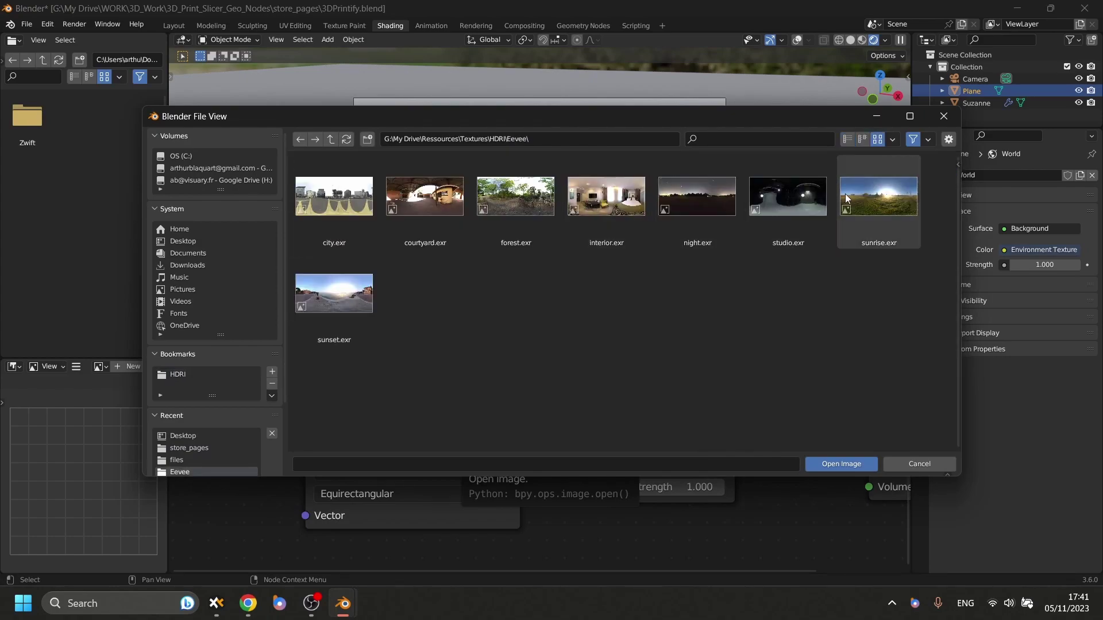
pyautogui.doubleClick(522, 199)
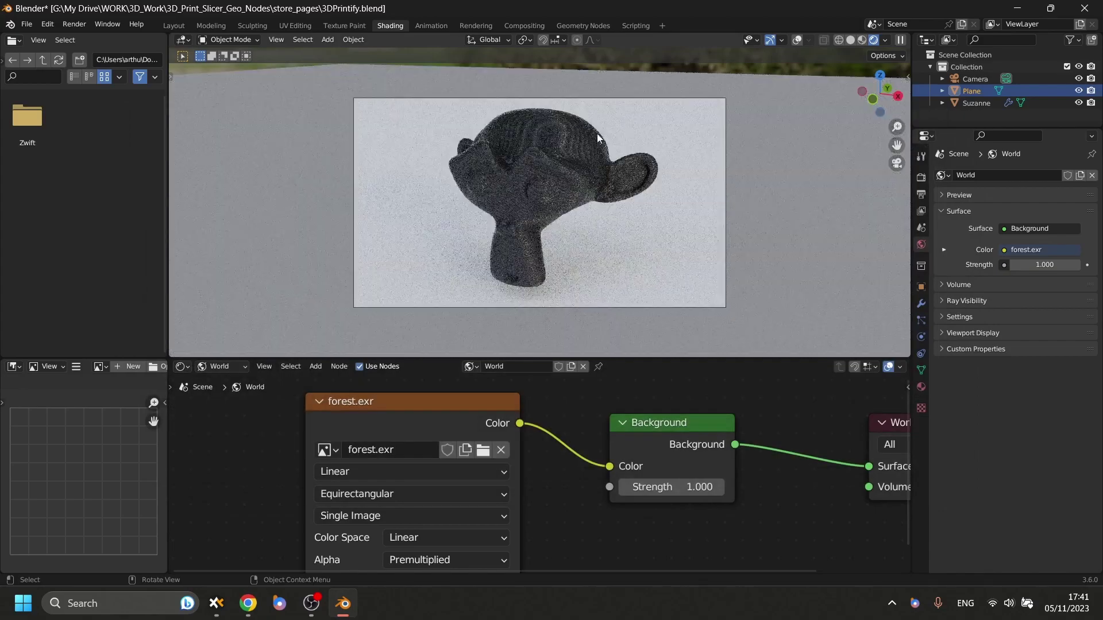
pyautogui.scroll(-3, 542, 478)
pyautogui.scroll(2, 618, 445)
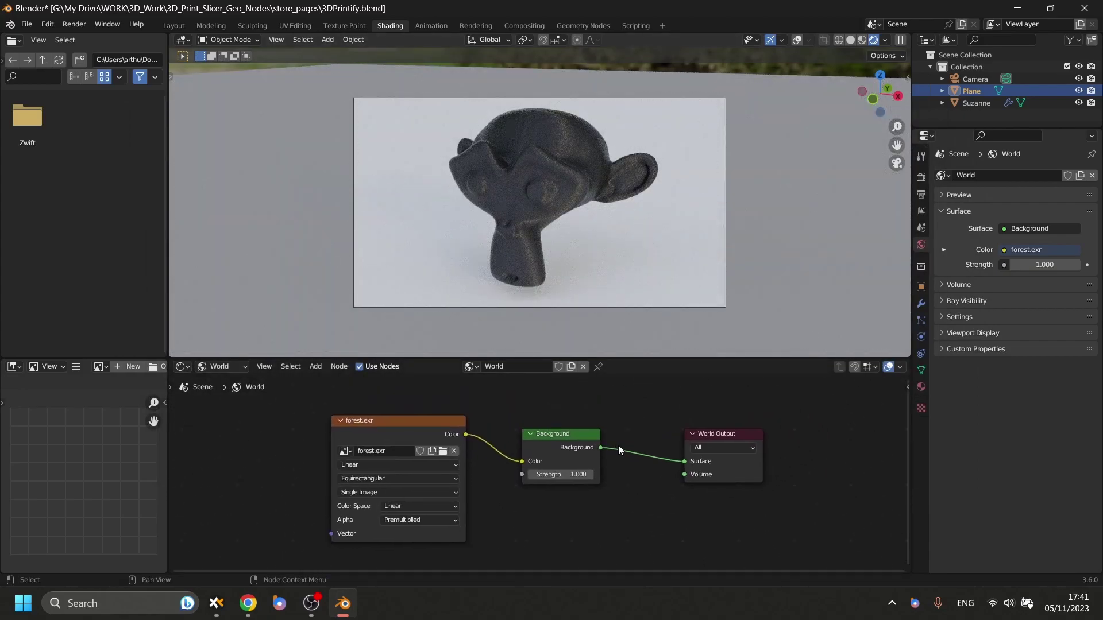
# - Enable Scene World in the viewport shading and recentre the world nodes
pyautogui.click(885, 39)
pyautogui.click(848, 111)
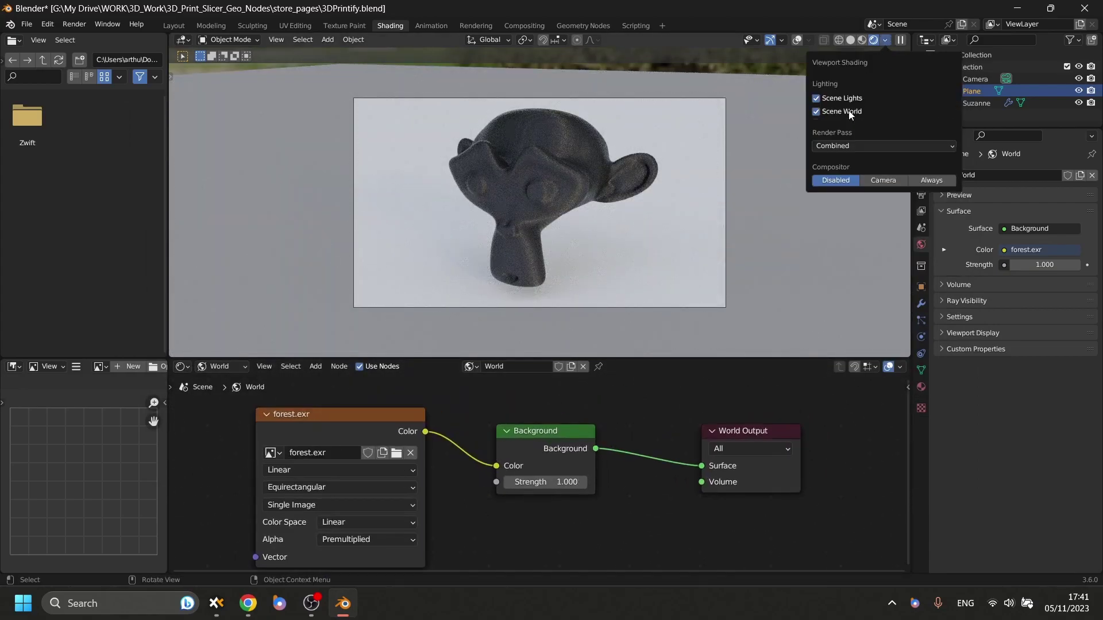
pyautogui.scroll(-3, 540, 472)
pyautogui.moveTo(551, 405); pyautogui.dragTo(547, 427, button='middle')
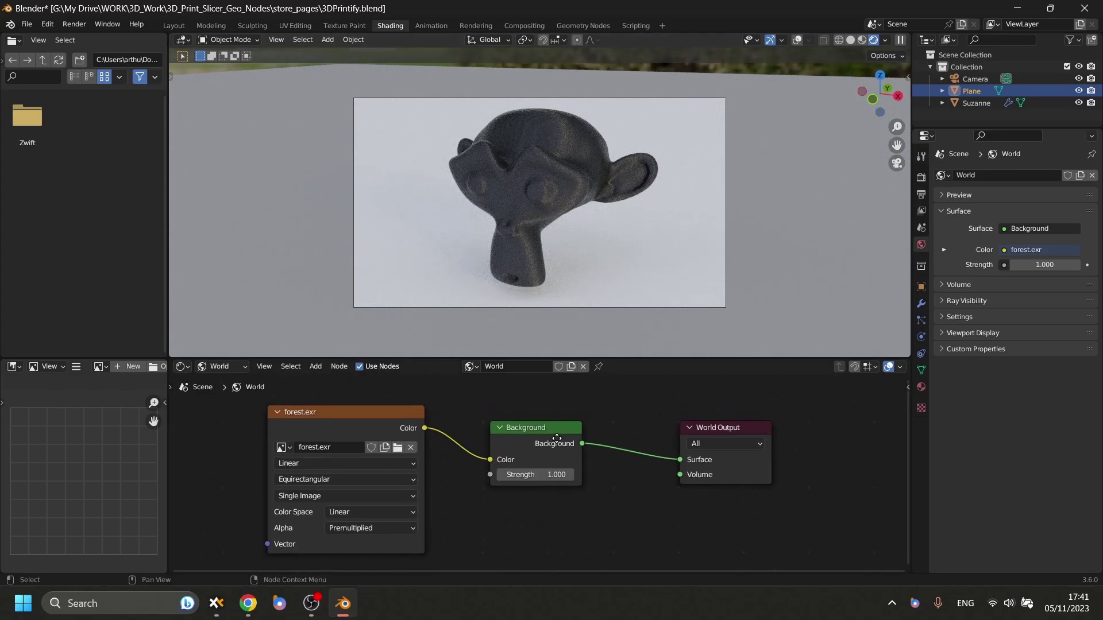
# - Review the Cycles sampling settings and render the final image of Suzanne on the ground plane
pyautogui.click(921, 176)
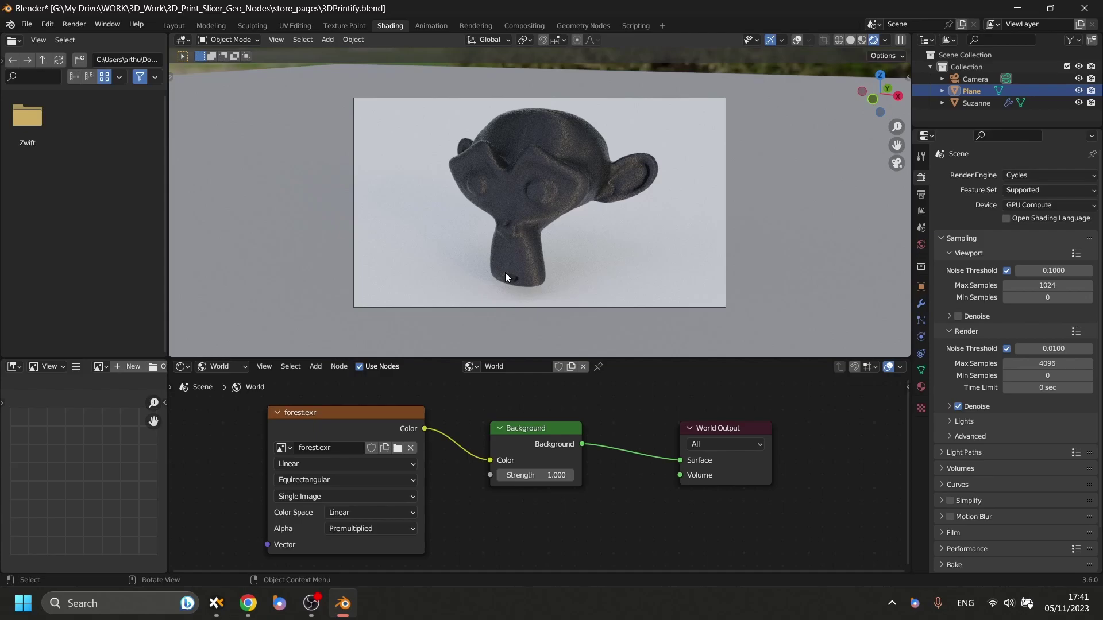
pyautogui.click(75, 28)
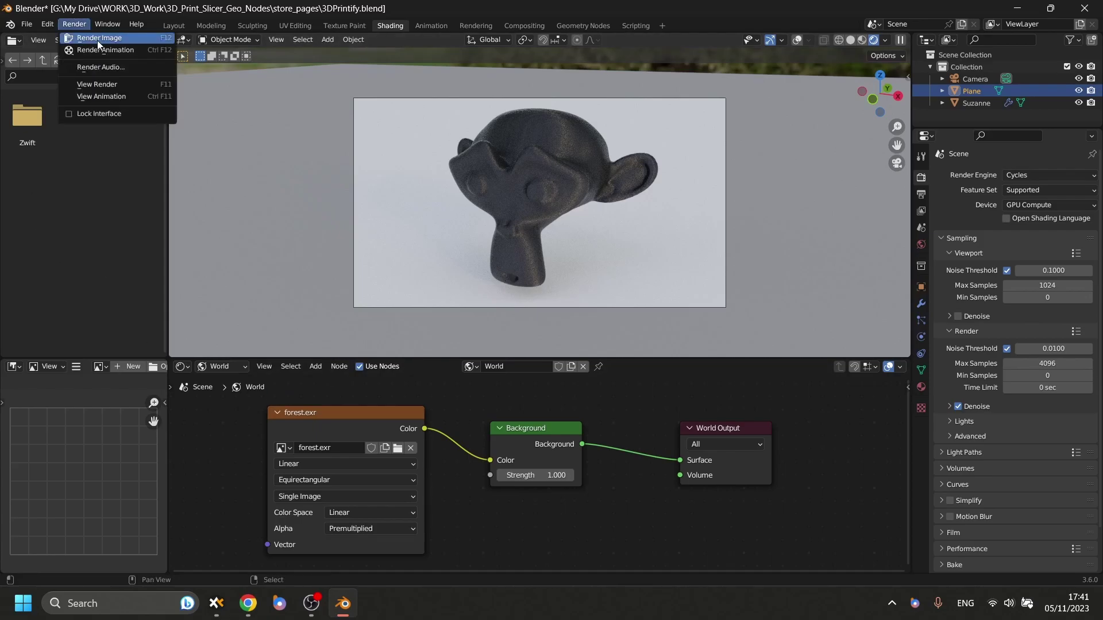
pyautogui.click(98, 38)
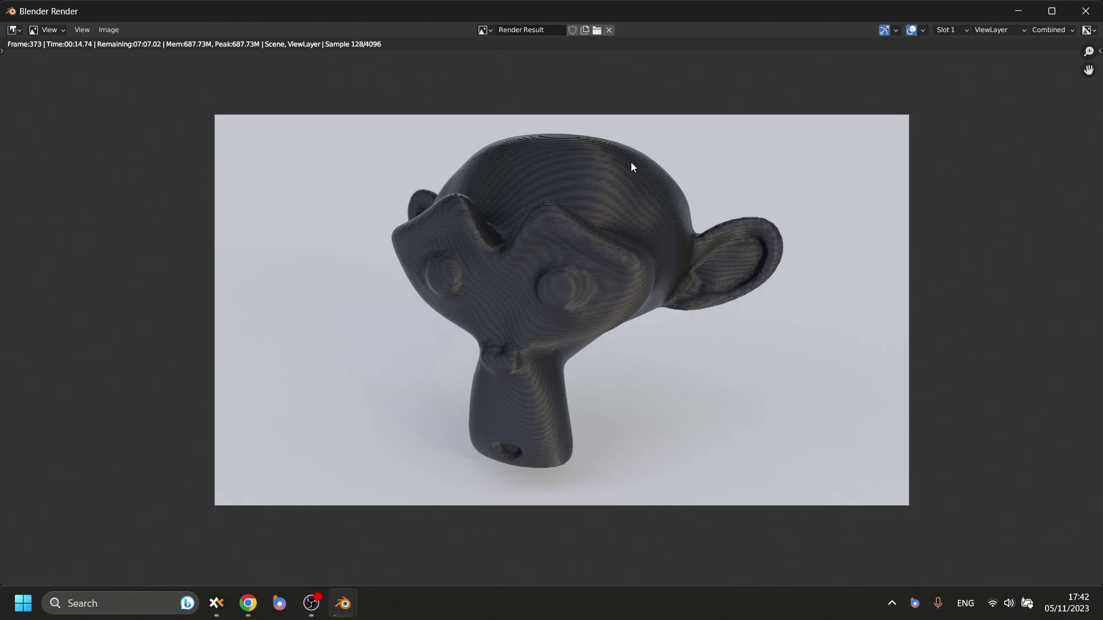
pyautogui.scroll(4, 617, 165)
pyautogui.scroll(-3, 1015, 125)
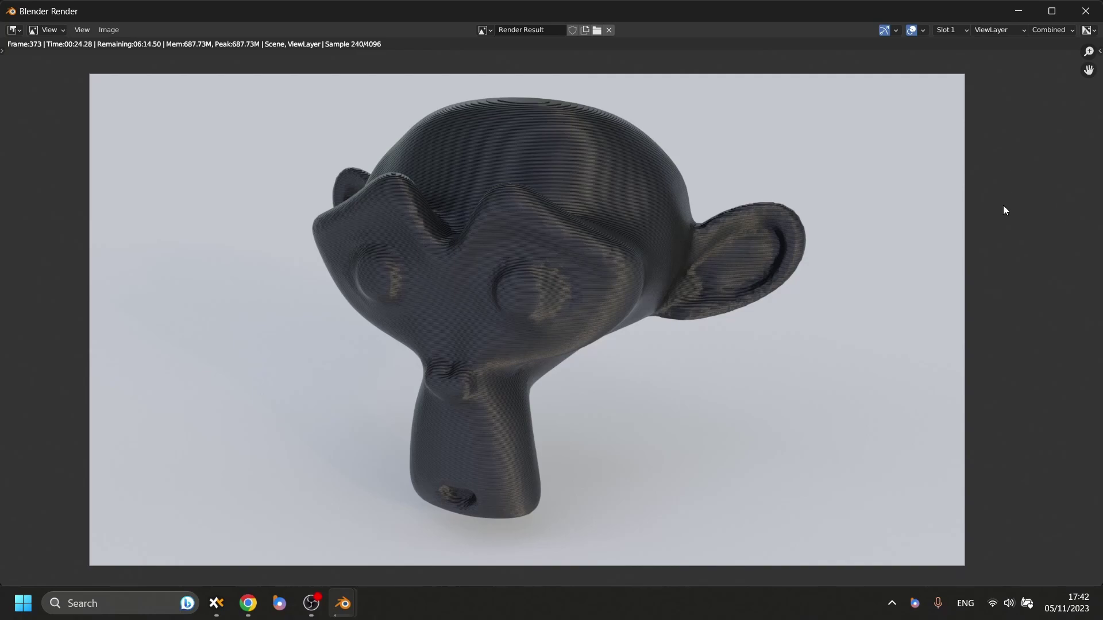